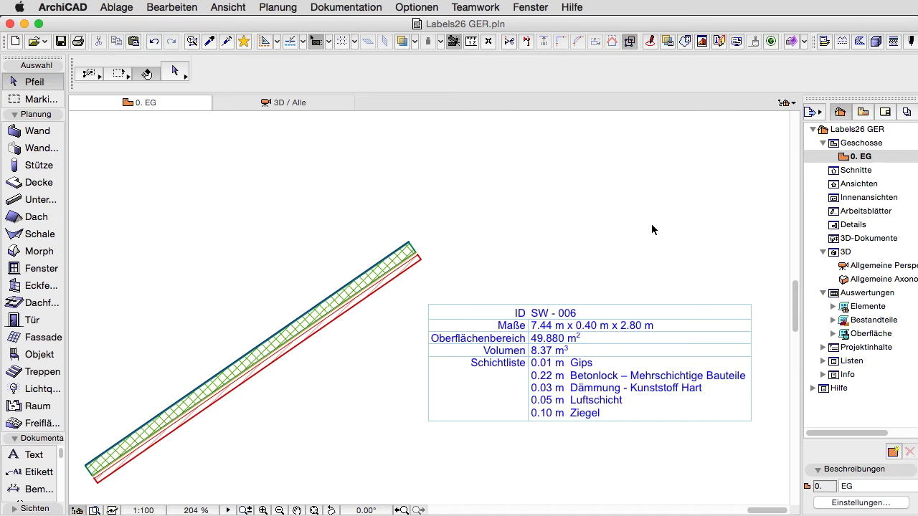
Step: Select the wall label, open its settings and expand Individuelle Einstellungen
click(552, 359)
click(183, 77)
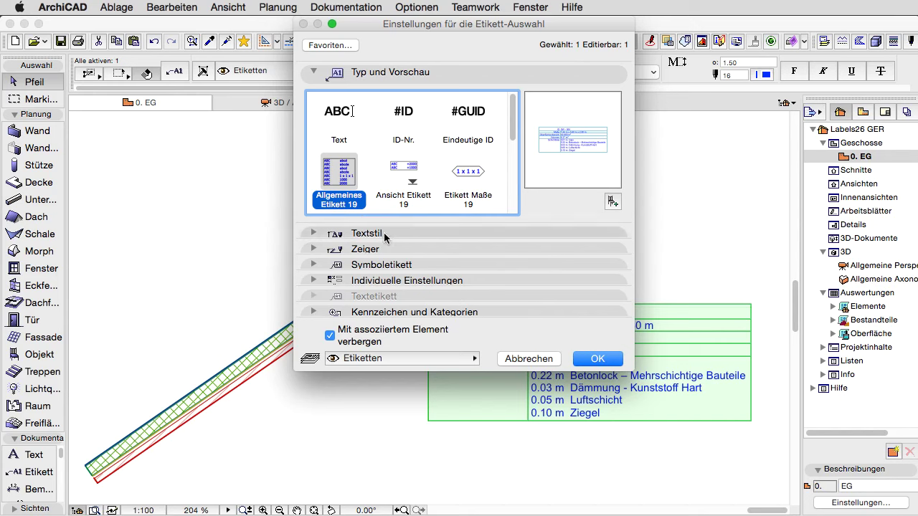
click(462, 280)
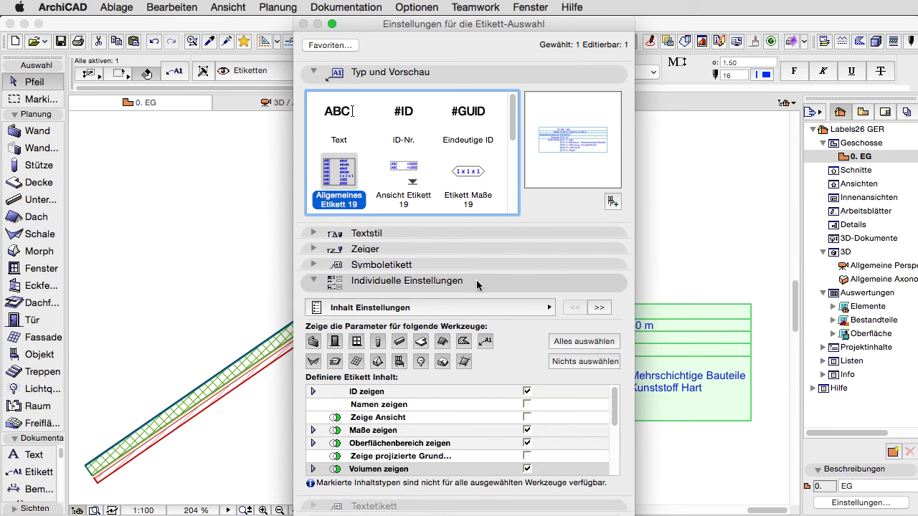
Step: Switch the label's content page to Allgemeine Einstellungen and collapse Typ und Vorschau
click(538, 310)
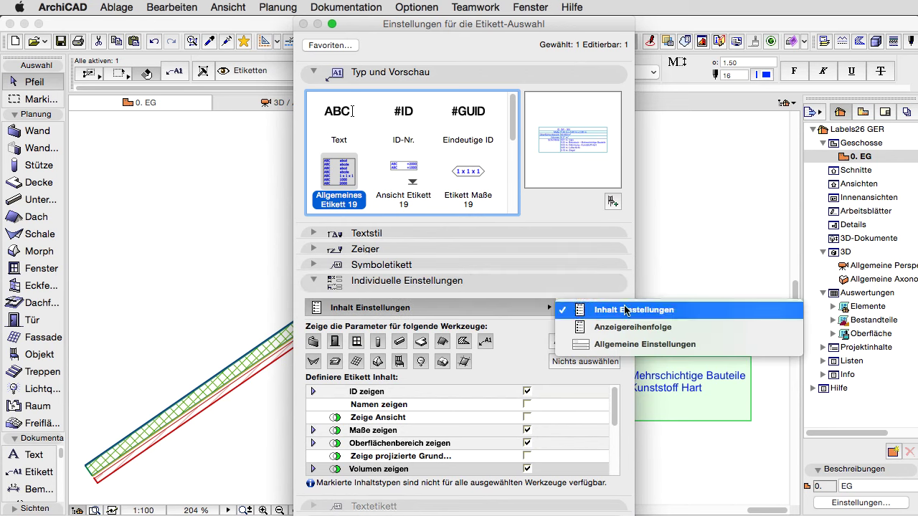
click(707, 351)
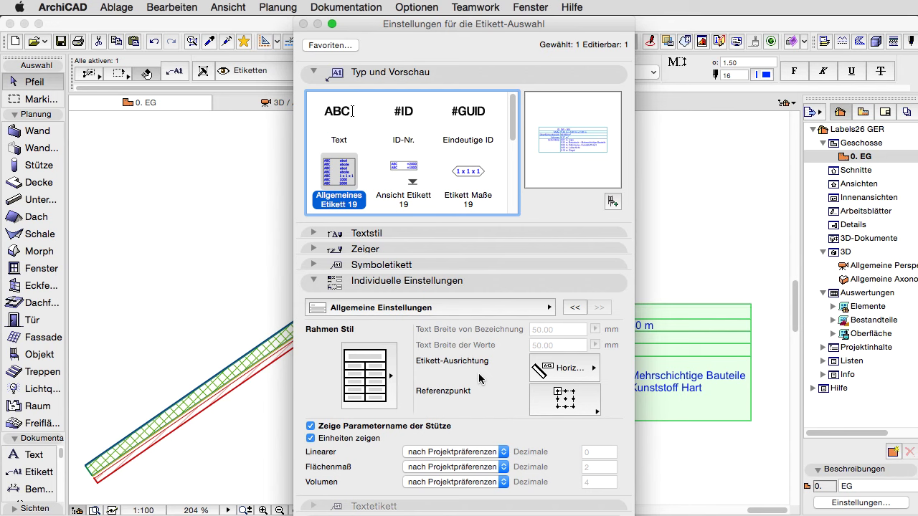
click(434, 74)
Step: Keep the Textstil Rahmen frame on and move the dialog aside to reveal the label
click(396, 87)
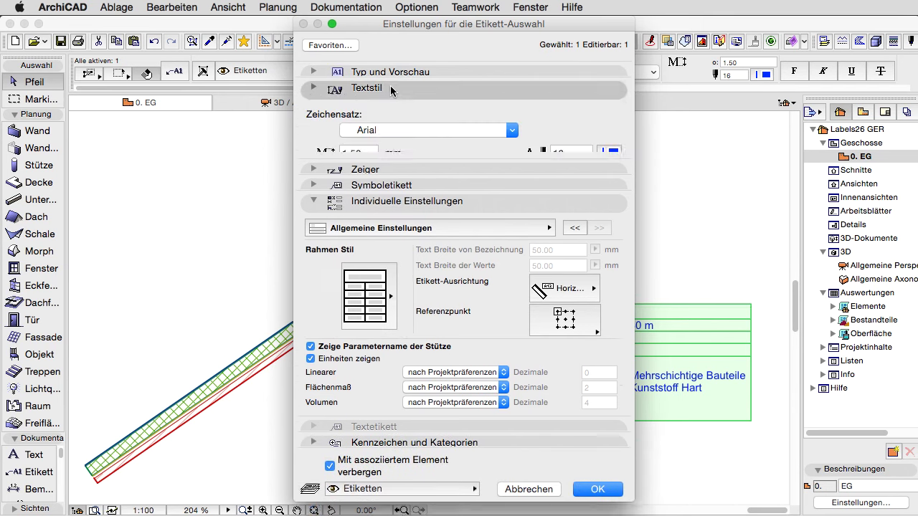
click(458, 288)
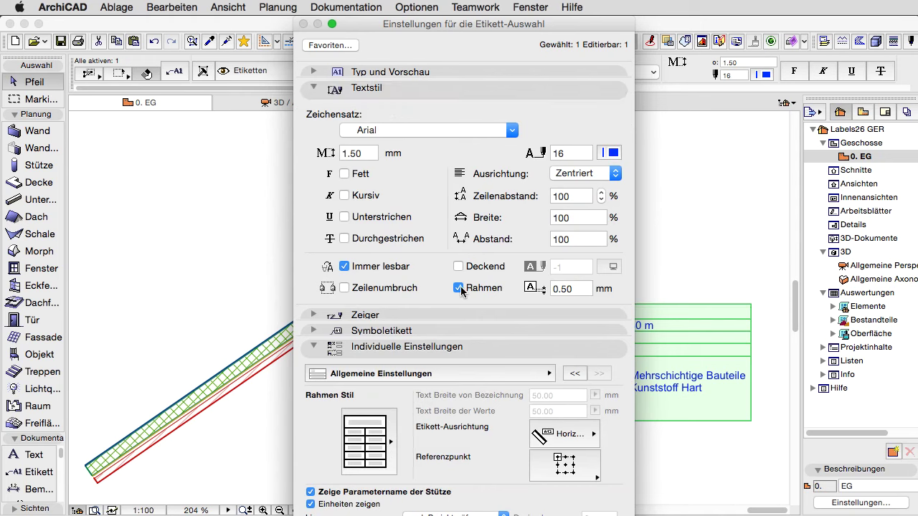
click(459, 287)
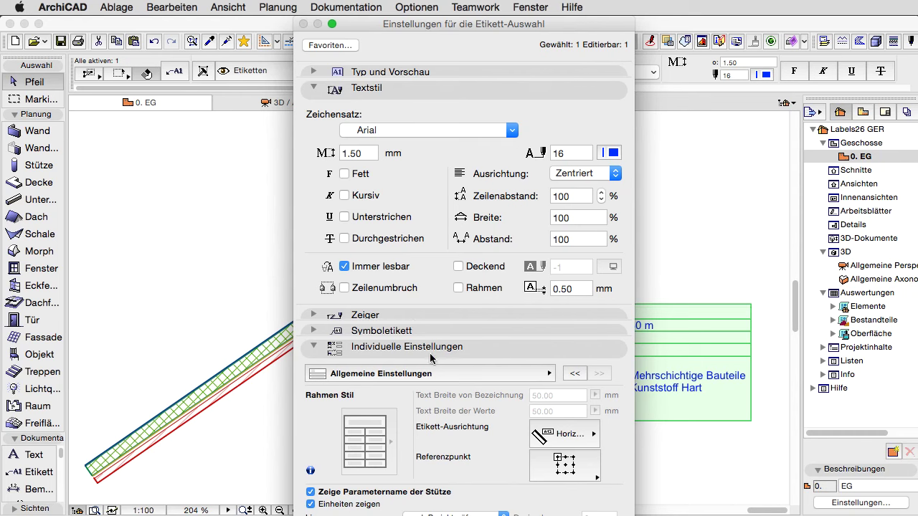
click(458, 288)
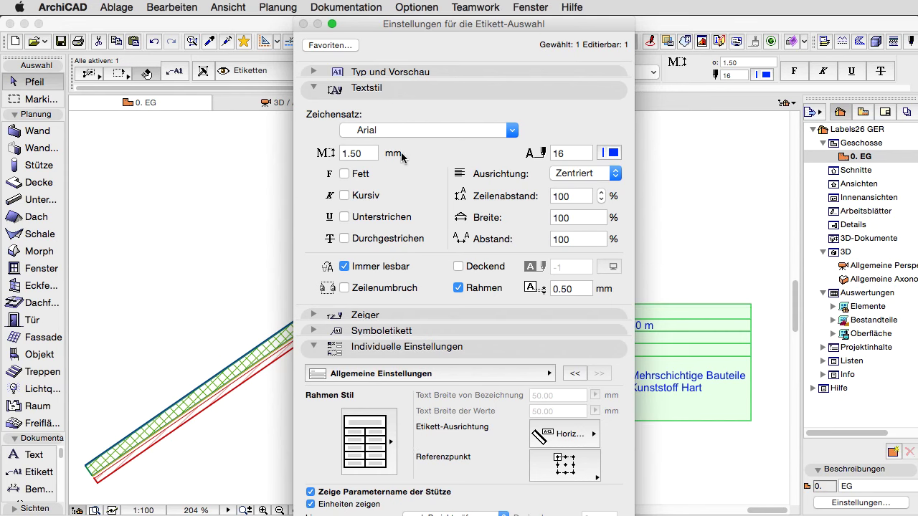
click(392, 91)
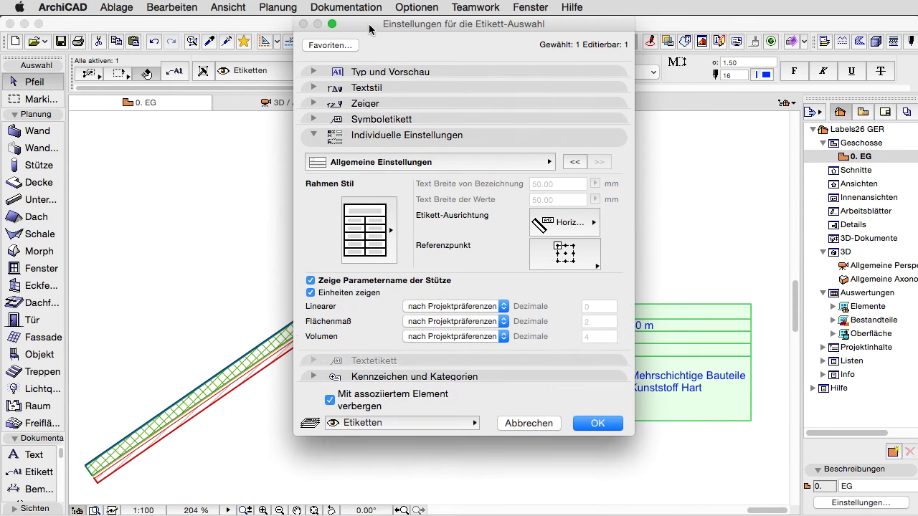
drag(373, 23, 141, 4)
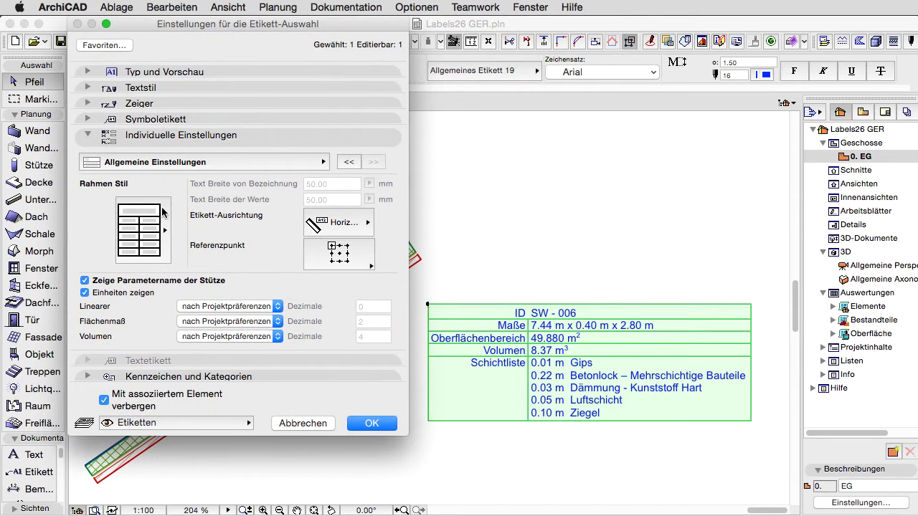
Step: Try label frame styles Stil 1 and Stil 2 on the wall label
click(165, 231)
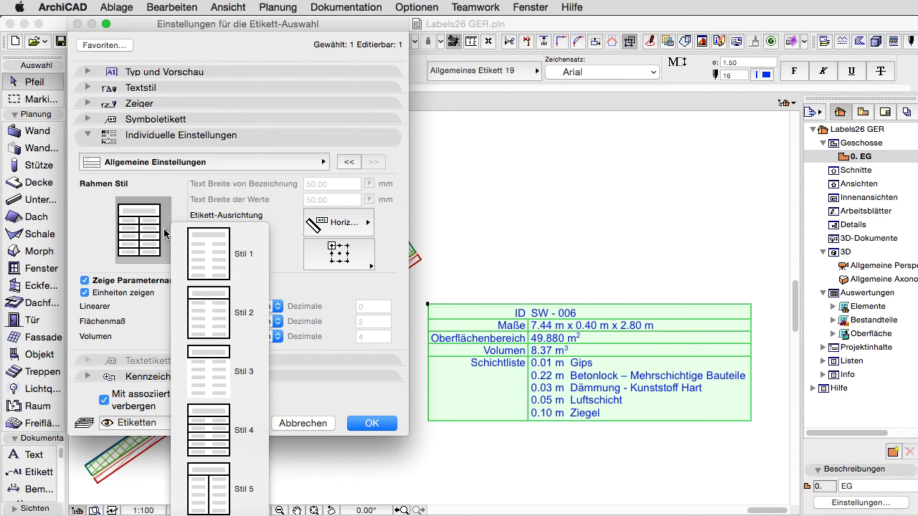
click(245, 270)
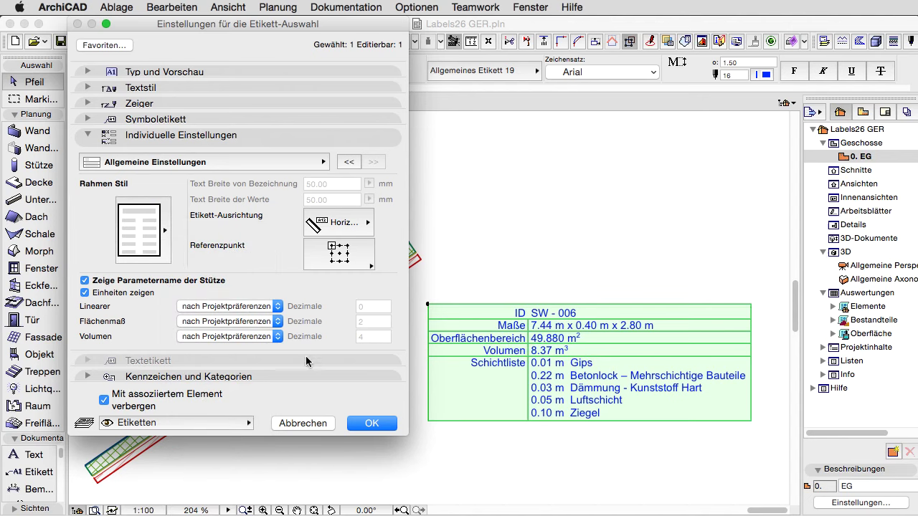
click(378, 423)
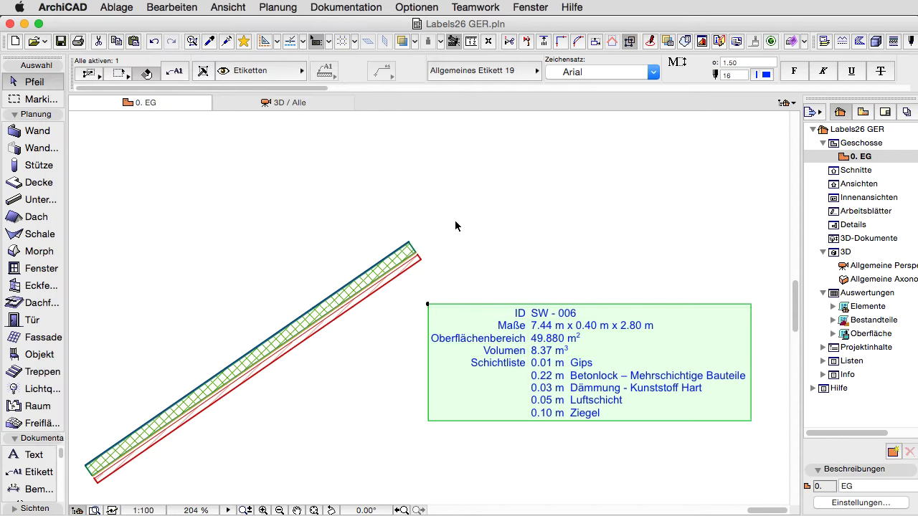
key(super+t)
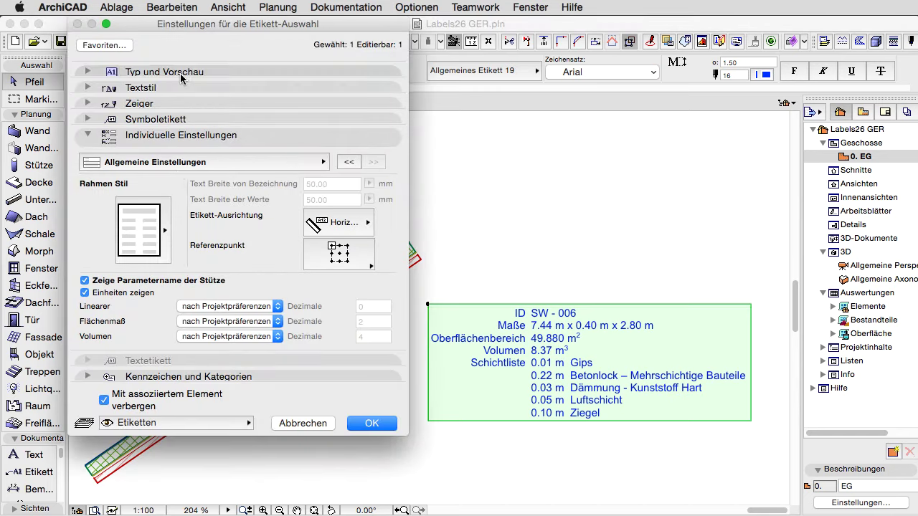
click(170, 229)
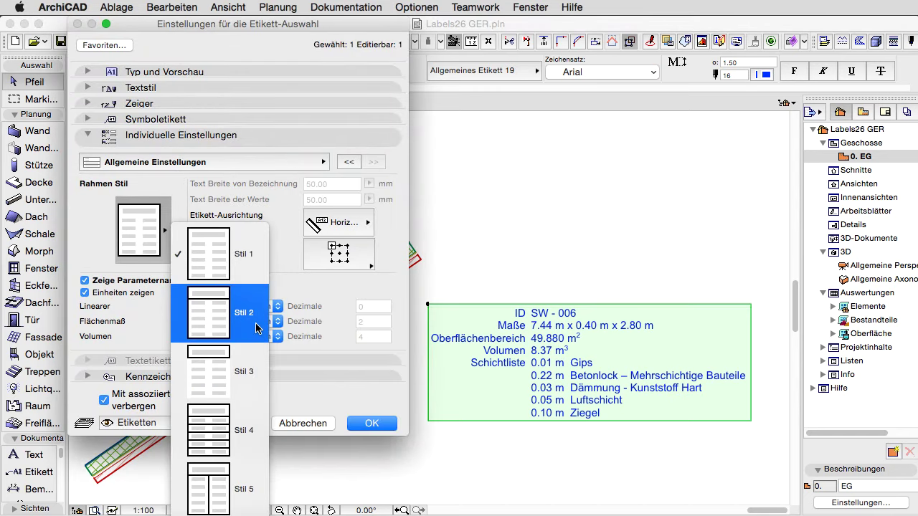
click(257, 329)
click(352, 422)
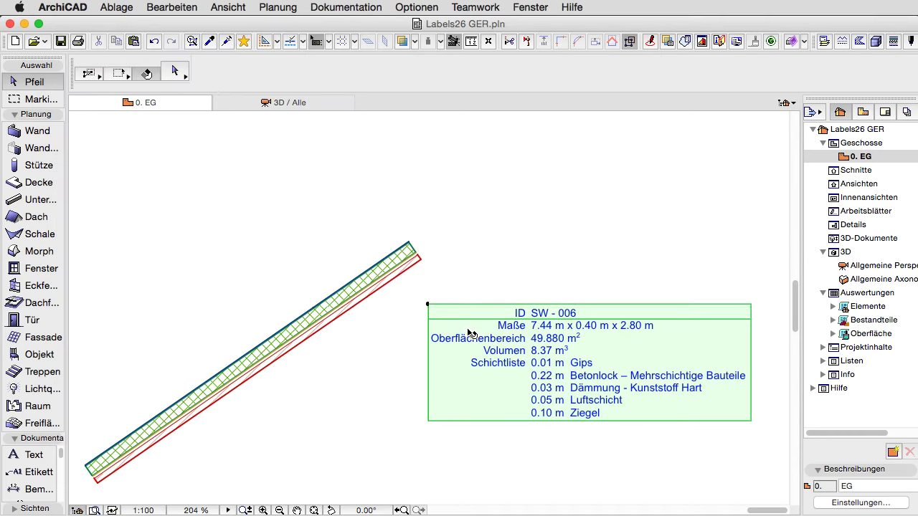
Step: Apply frame style Stil 3 and inspect the wall label on the plan
click(184, 73)
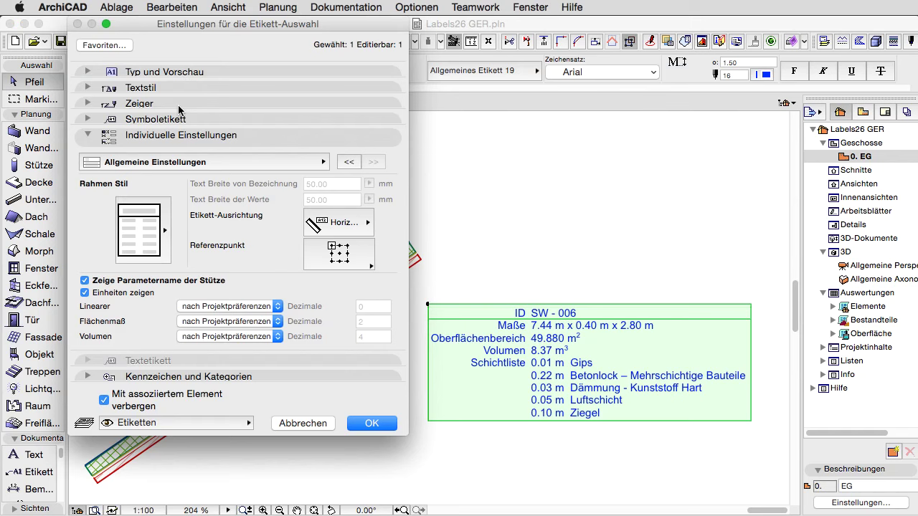
click(165, 234)
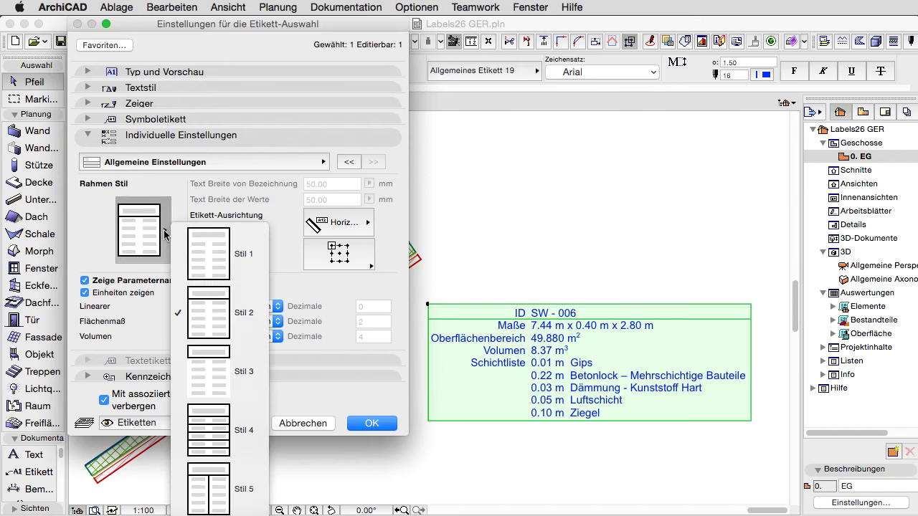
click(260, 373)
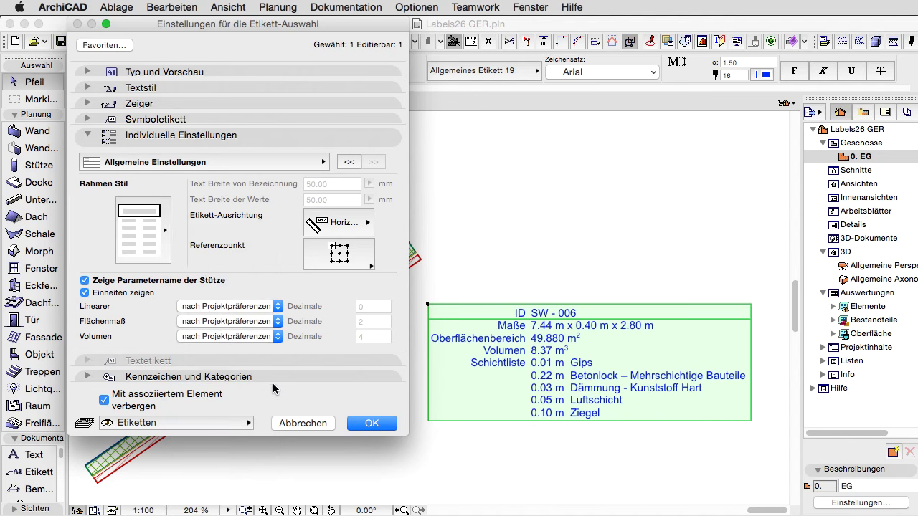
click(359, 422)
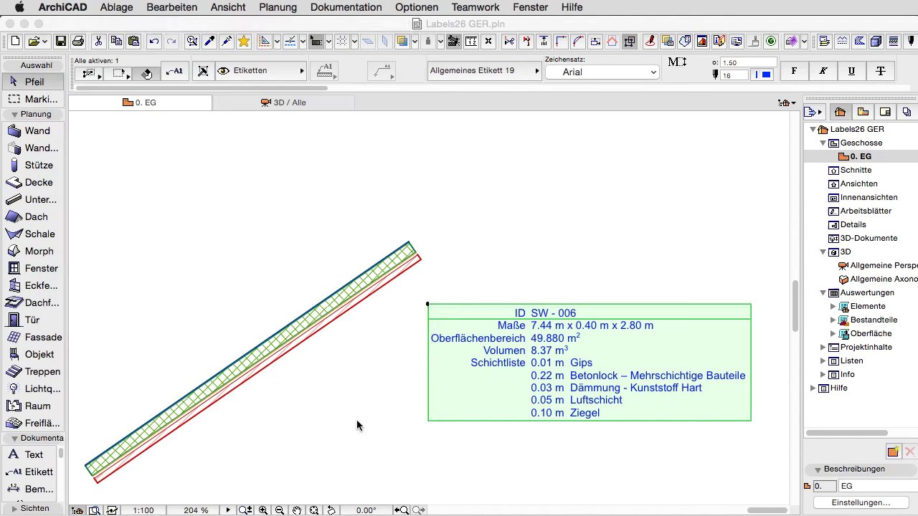
click(465, 237)
click(489, 328)
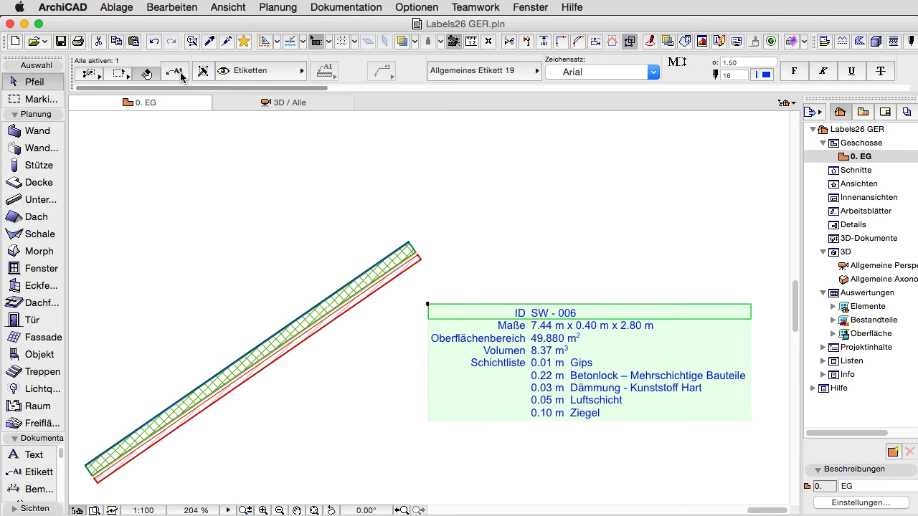
Step: Apply frame style Stil 4 so lines divide each row of the label table
key(ctrl+t)
click(167, 230)
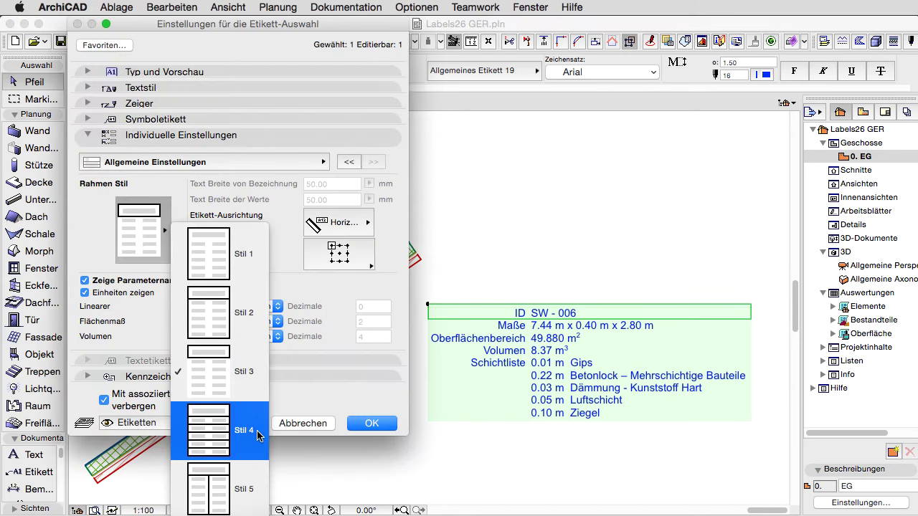
click(259, 436)
click(372, 423)
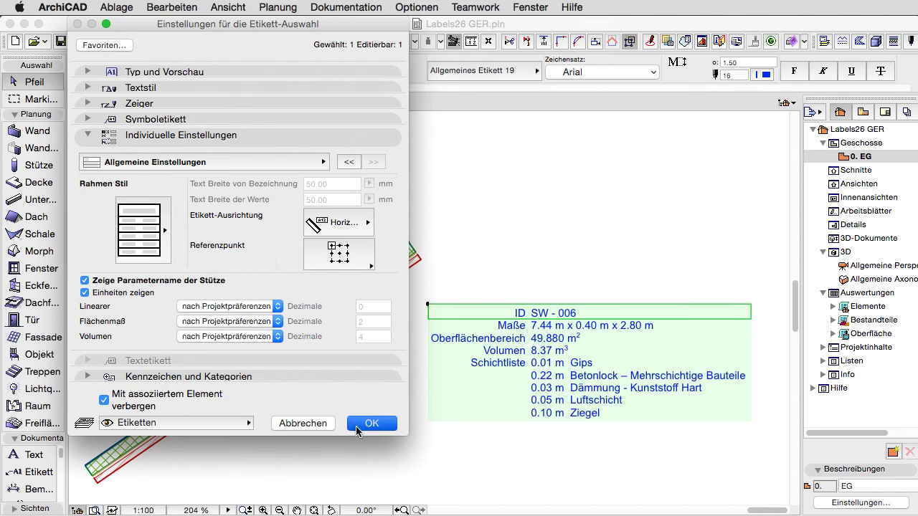
click(444, 221)
click(488, 347)
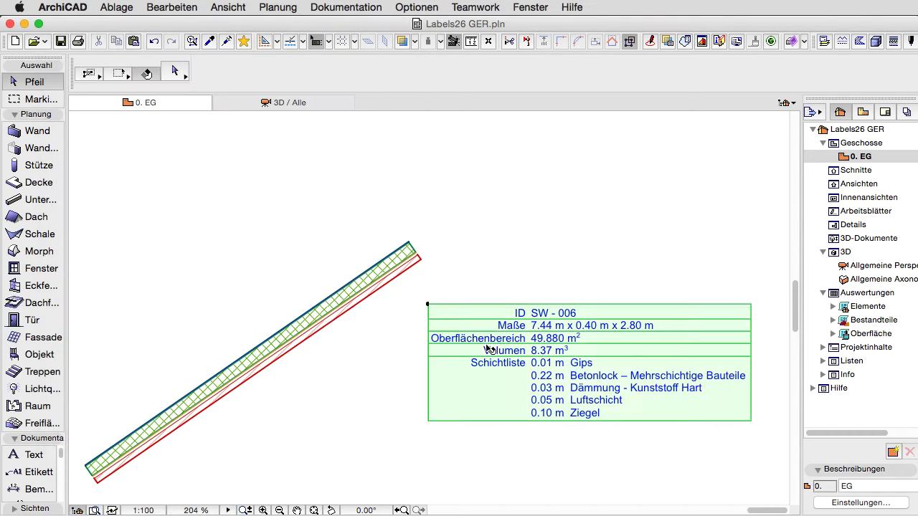
click(179, 71)
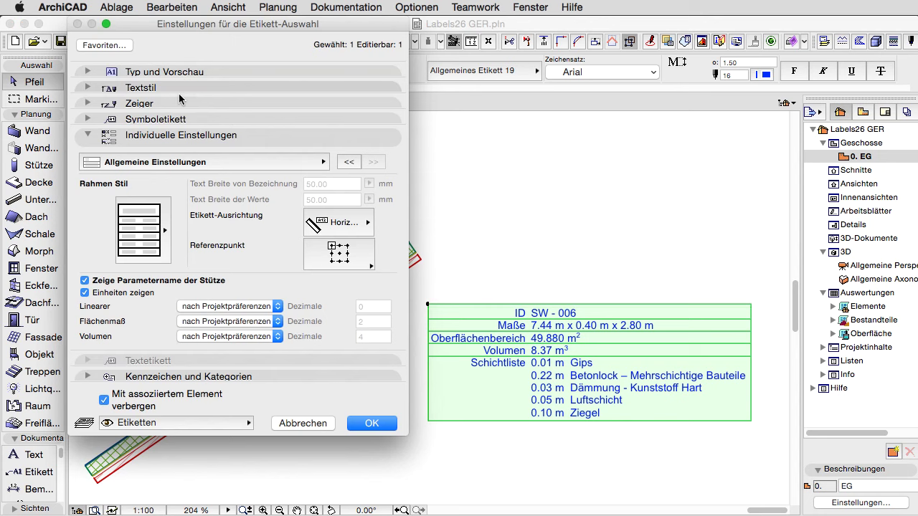
Step: Try frame style Stil 5 on the wall label
click(164, 228)
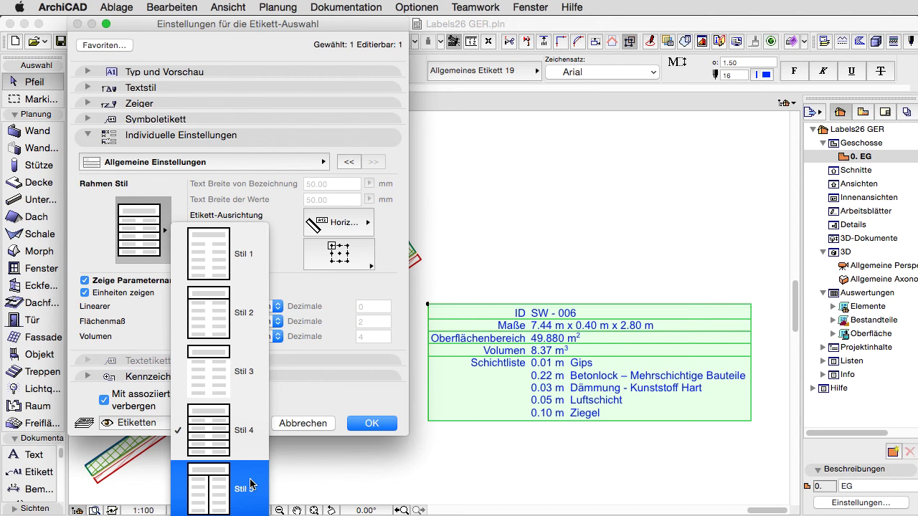
click(251, 485)
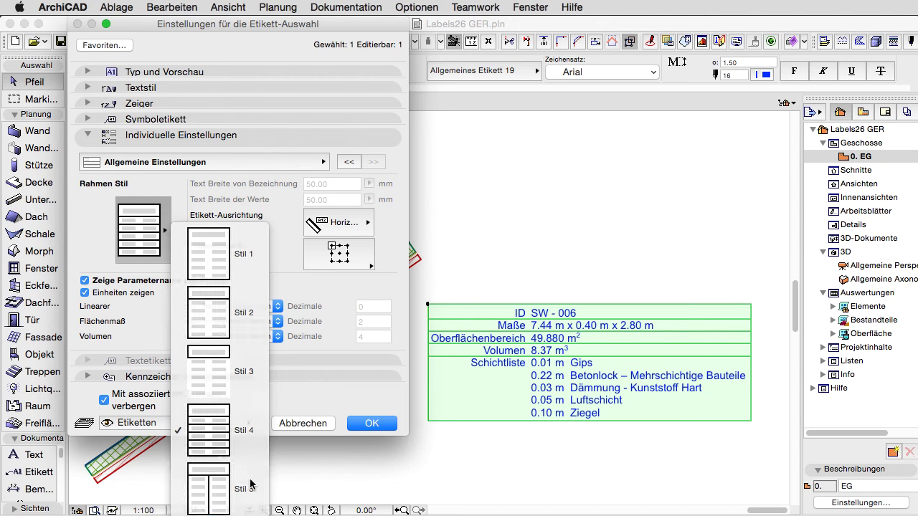
click(367, 429)
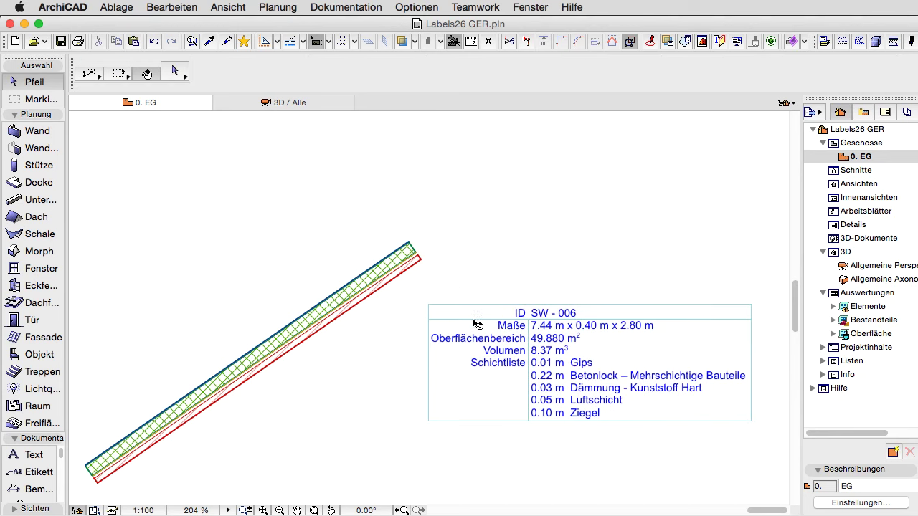
Step: Apply frame style Stil 6, which separates every parameter row of the label
click(188, 77)
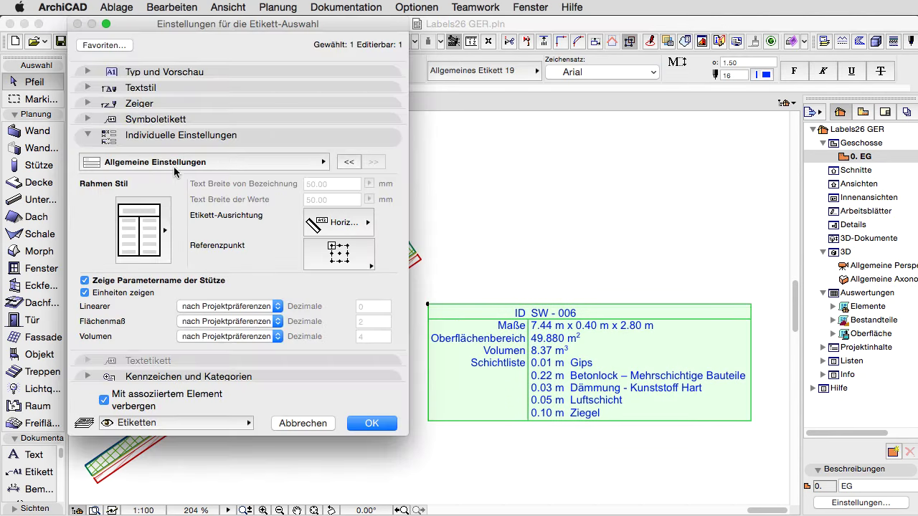
click(167, 233)
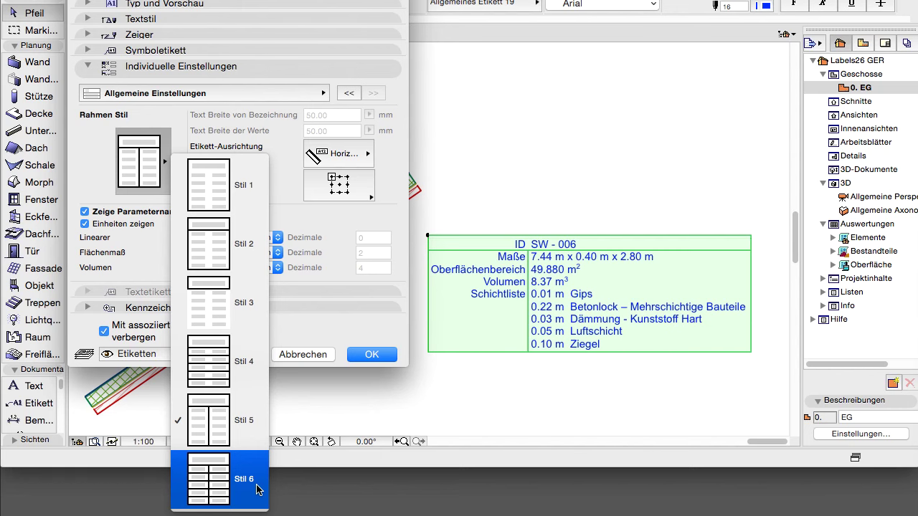
click(256, 490)
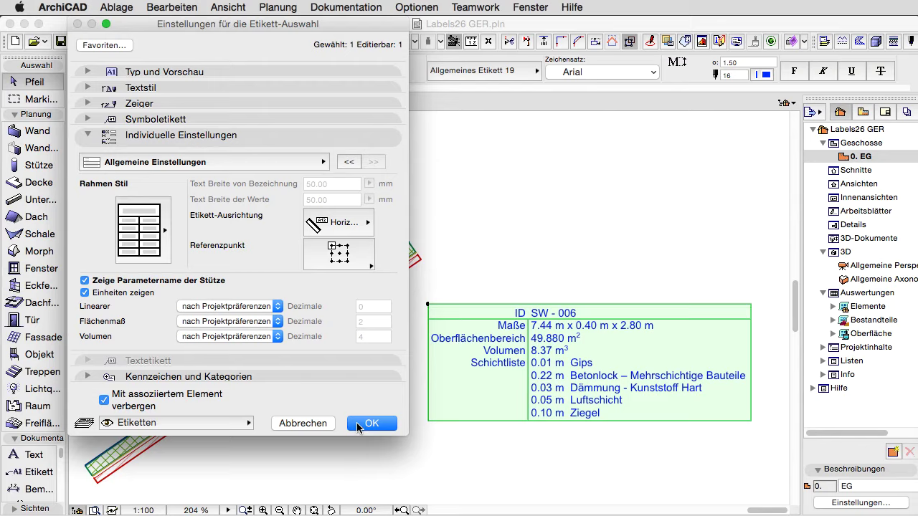
click(354, 355)
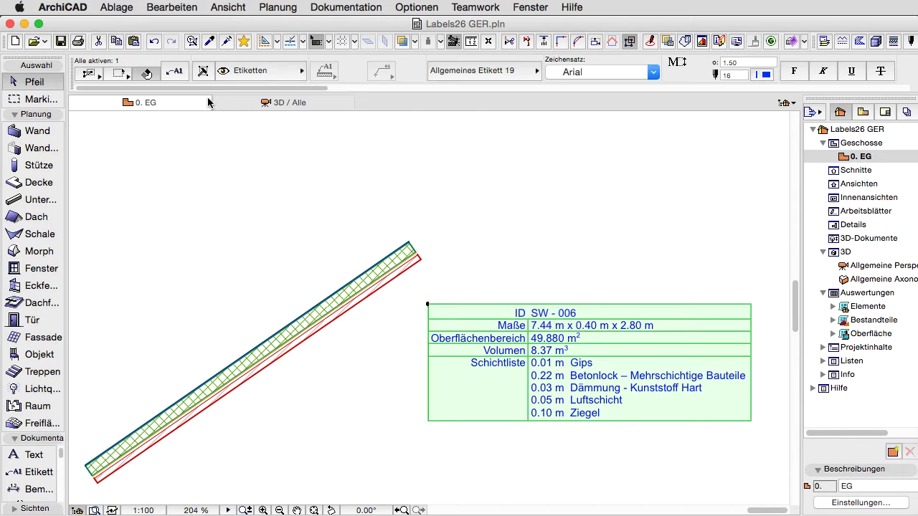
key(super+t)
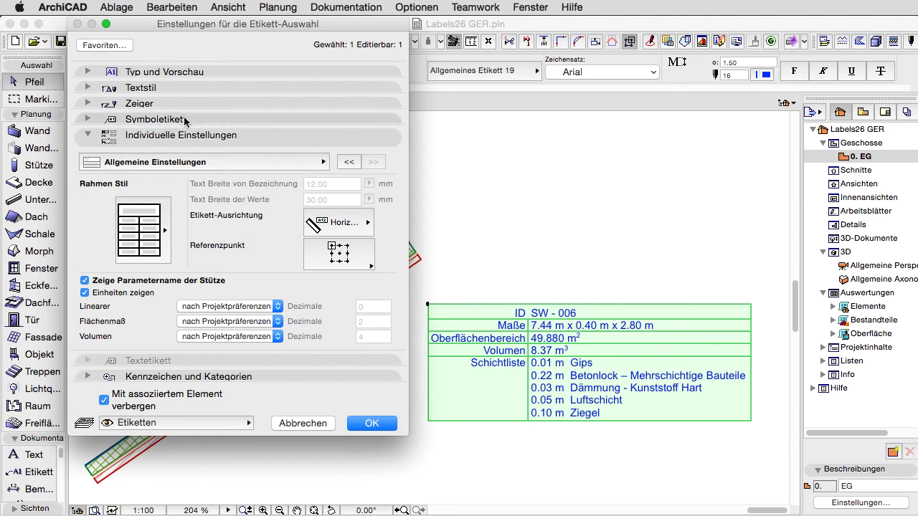
Step: Turn on Zeilenumbruch line wrapping in the label's Textstil settings
click(164, 89)
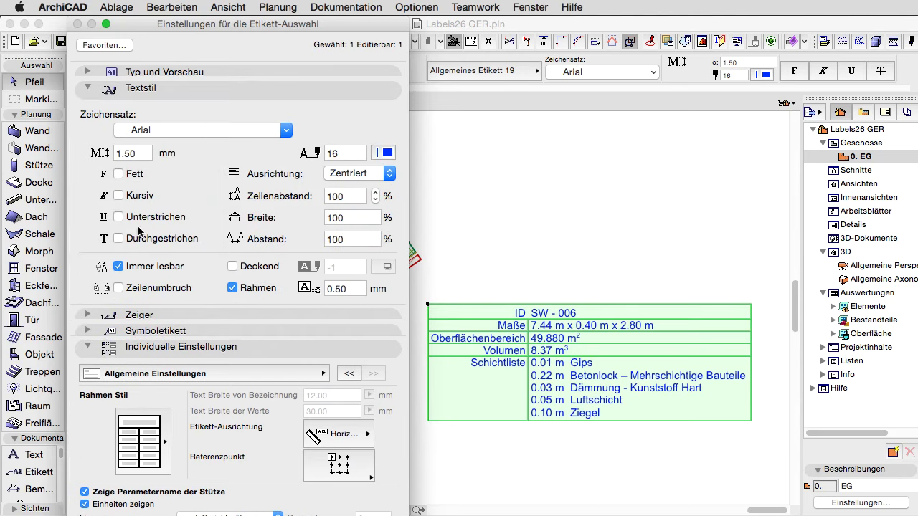
click(120, 288)
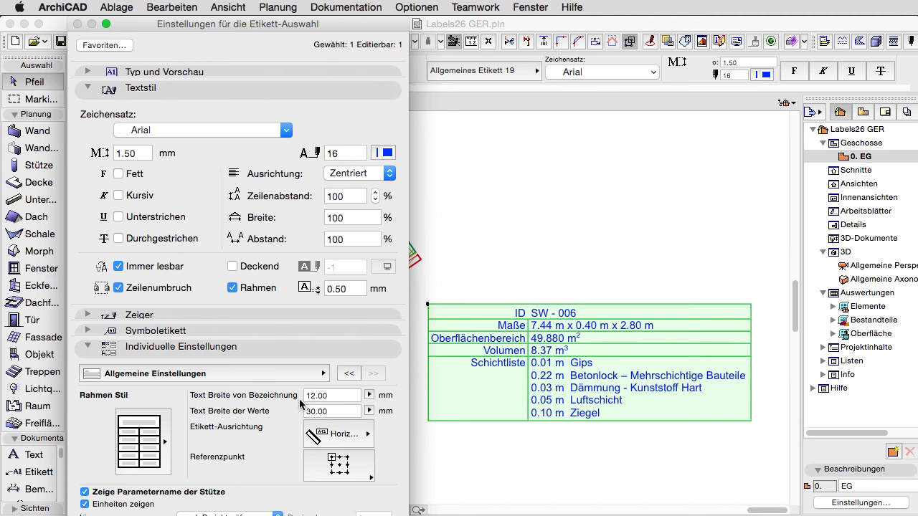
click(86, 492)
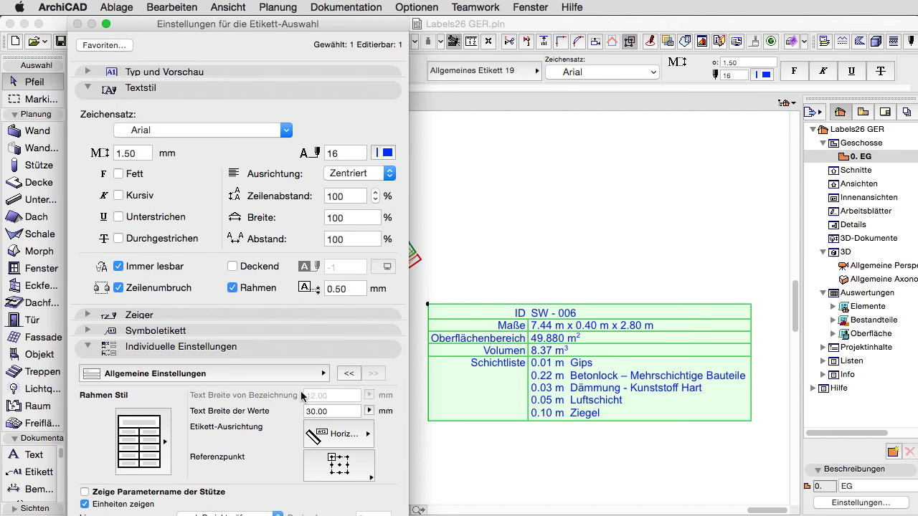
click(85, 492)
Step: Set text widths to 15 mm for names and 25 mm for values and apply
drag(334, 396, 302, 395)
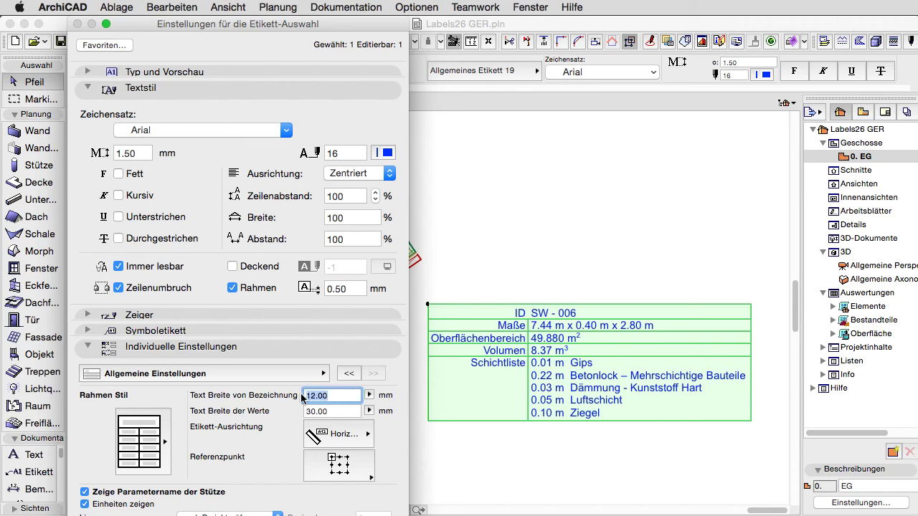
text(15)
key(Tab)
text(2)
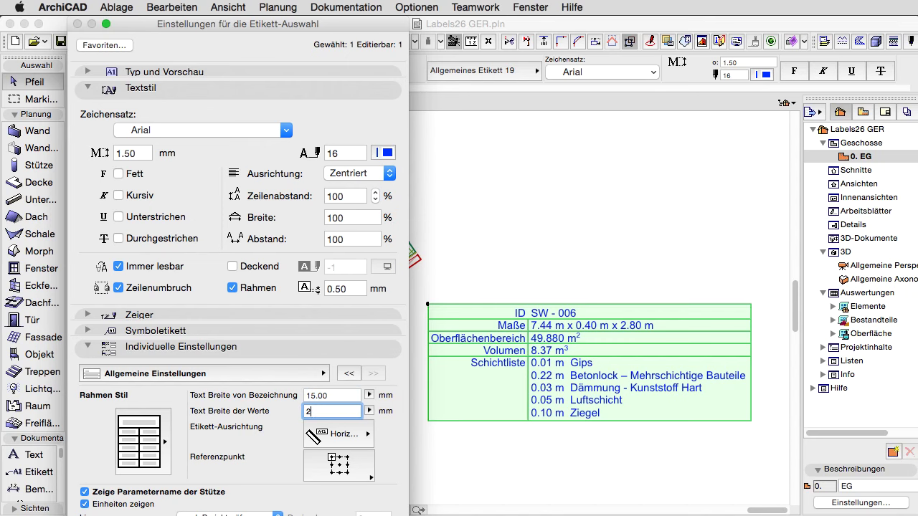
key(Return)
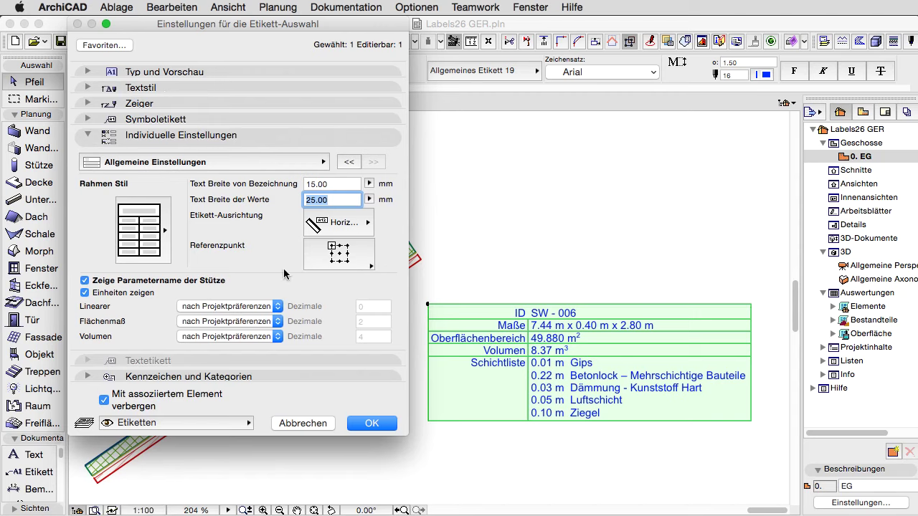
click(371, 424)
click(184, 77)
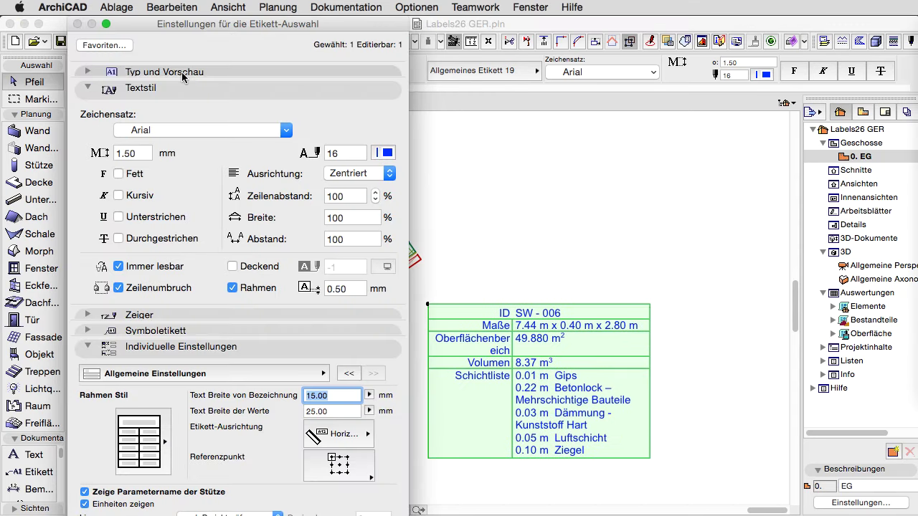
Step: Turn Zeilenumbruch off, apply it, and reselect the wall label's settings
click(119, 287)
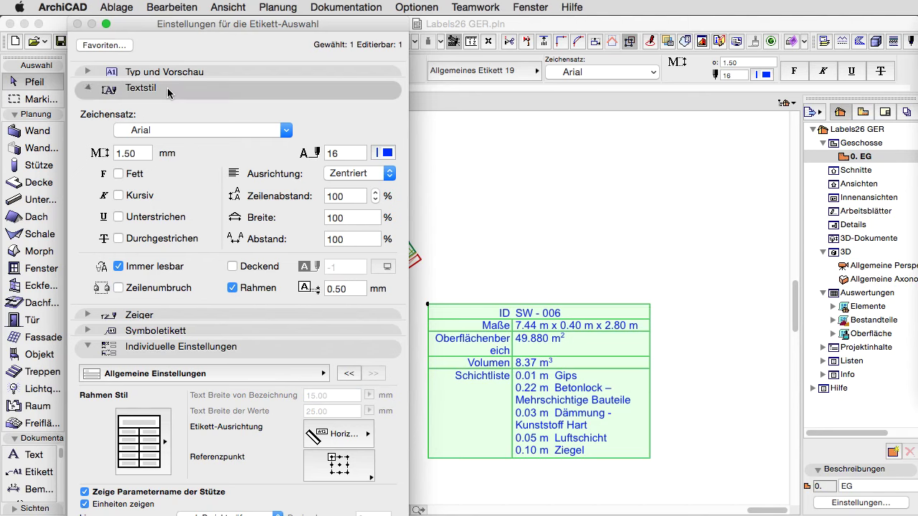
click(136, 87)
click(371, 424)
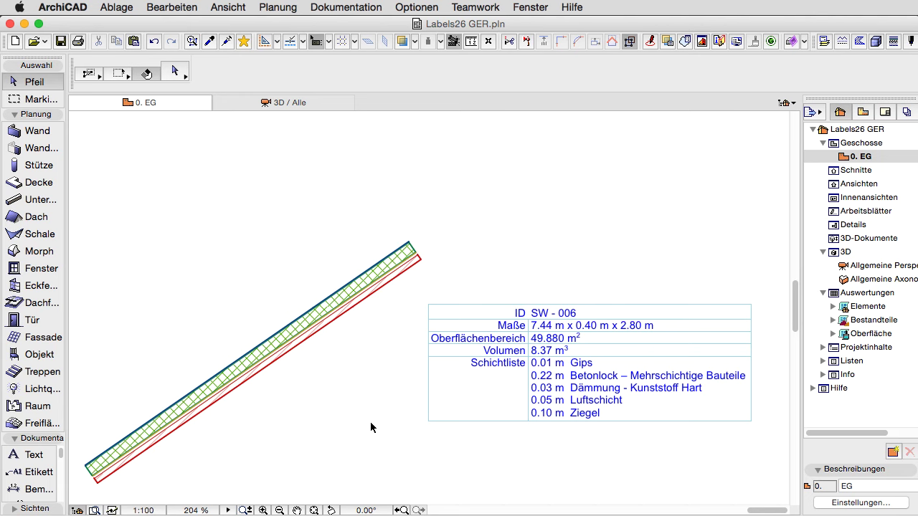
click(483, 350)
click(183, 73)
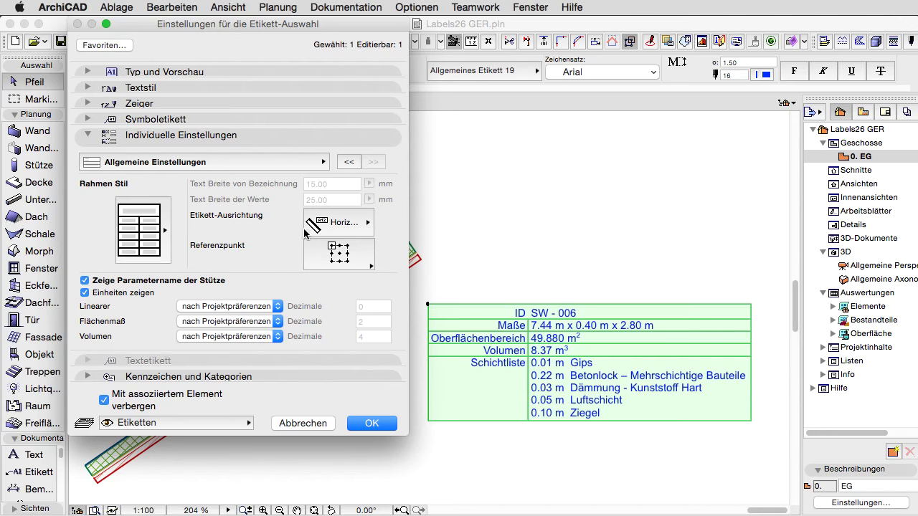
Step: Expand the Zeiger options and toggle the leader on, then back off
click(119, 103)
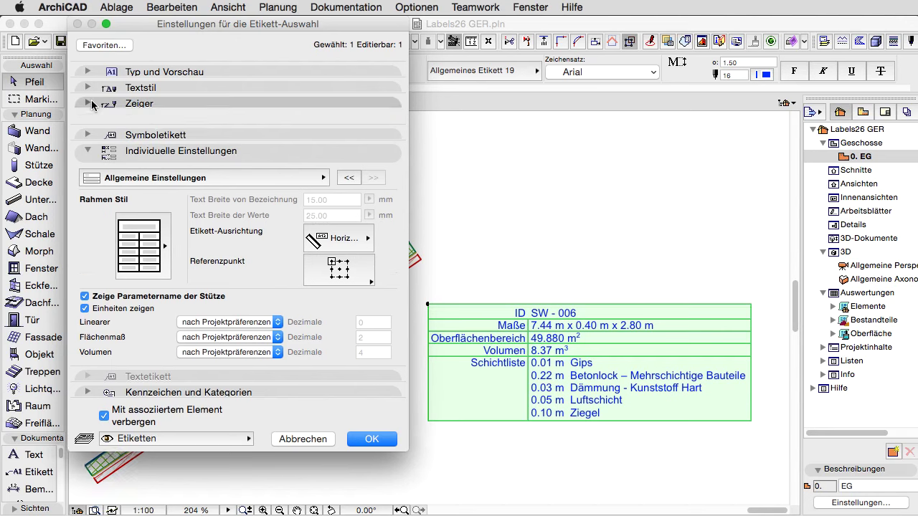
click(97, 147)
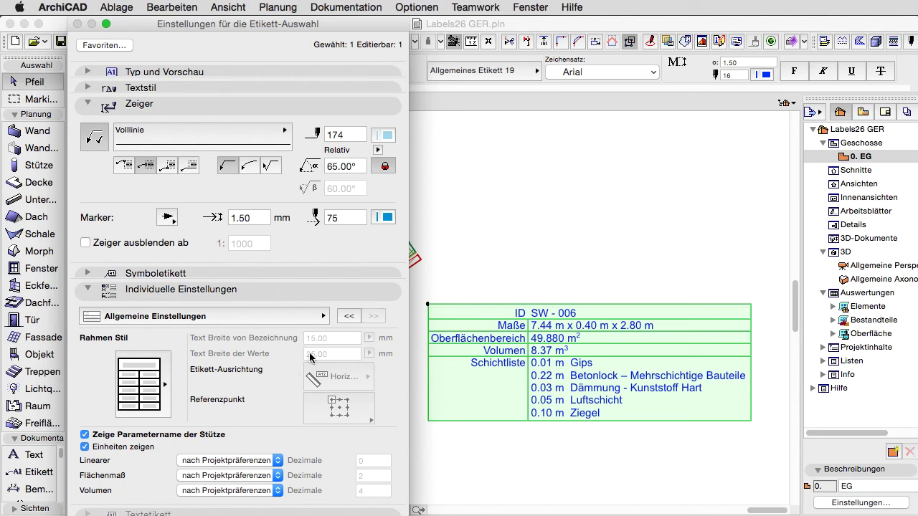
click(106, 144)
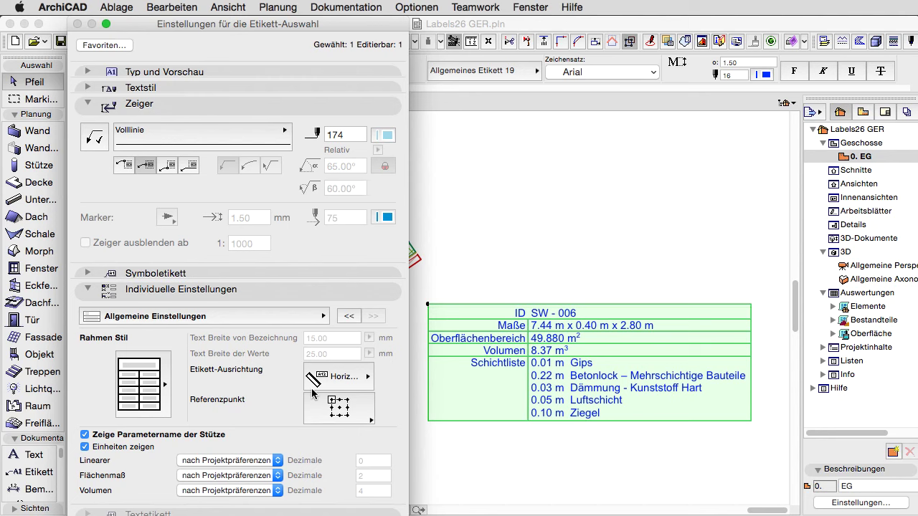
Step: Set Etikett-Ausrichtung to Parallel and apply it to the wall label
click(368, 379)
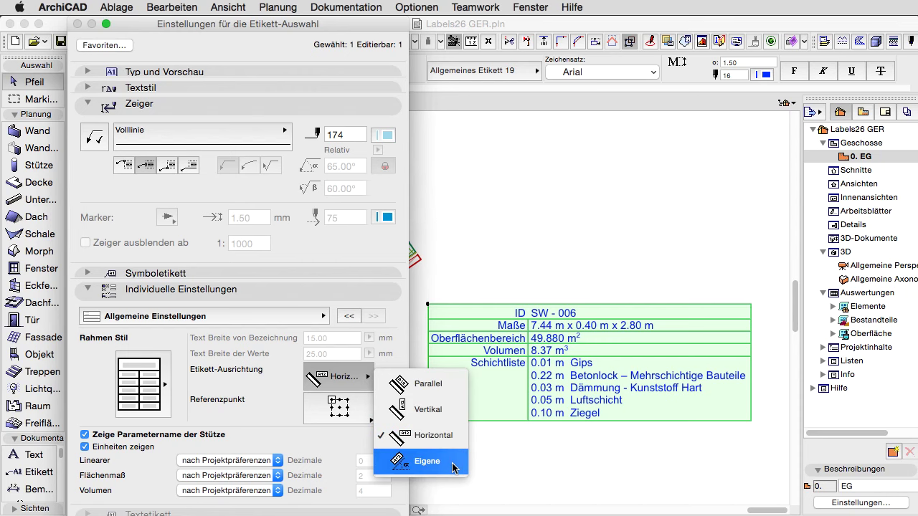
click(451, 392)
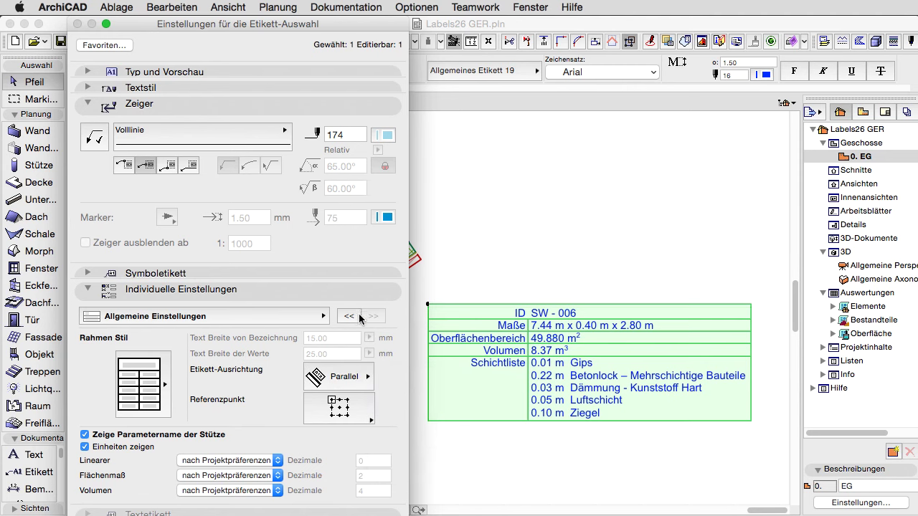
click(172, 106)
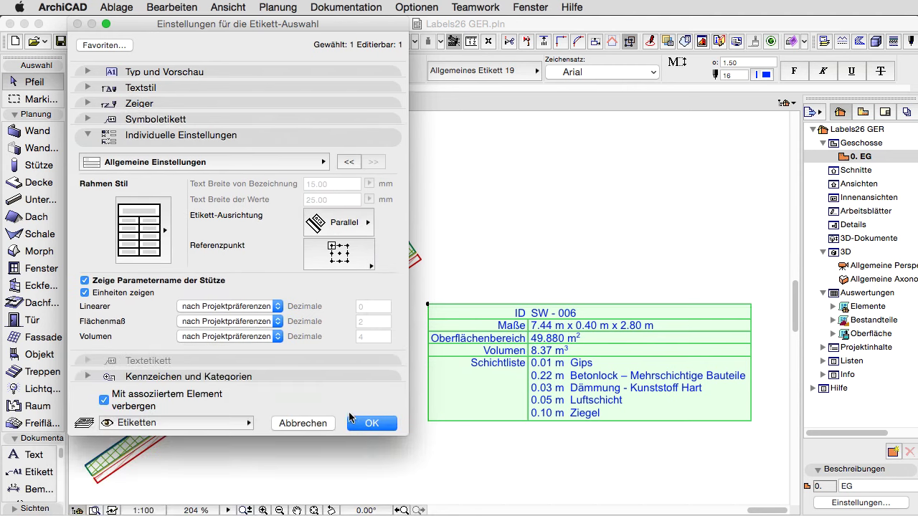
click(378, 424)
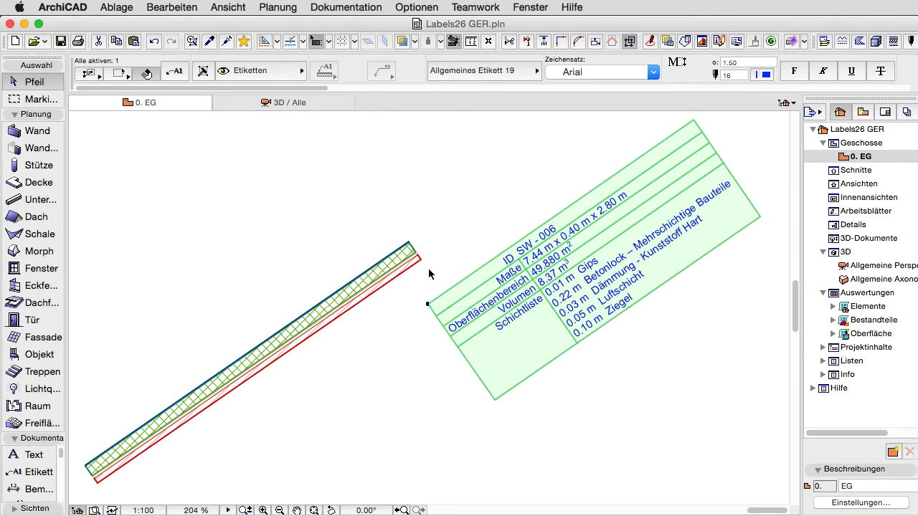
Step: Rotate the wall about its upper end to a flatter angle to test the parallel label
click(329, 344)
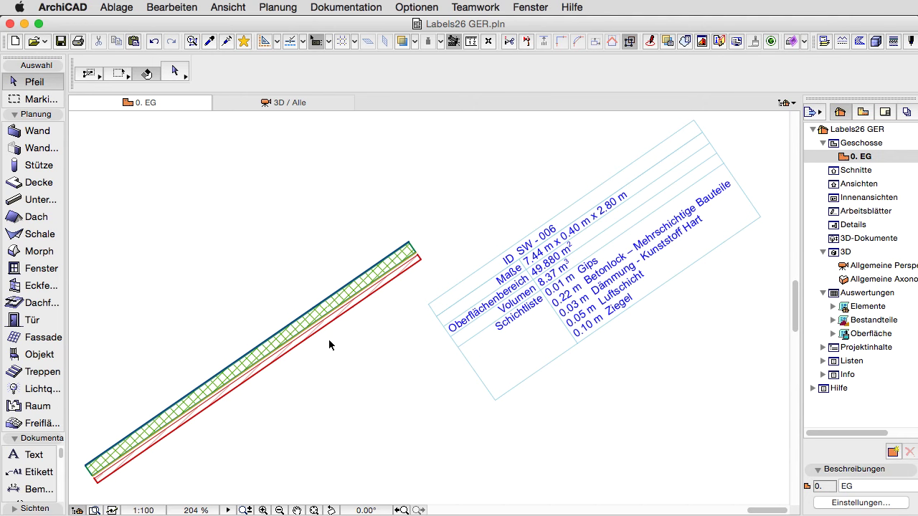
click(317, 324)
right_click(326, 344)
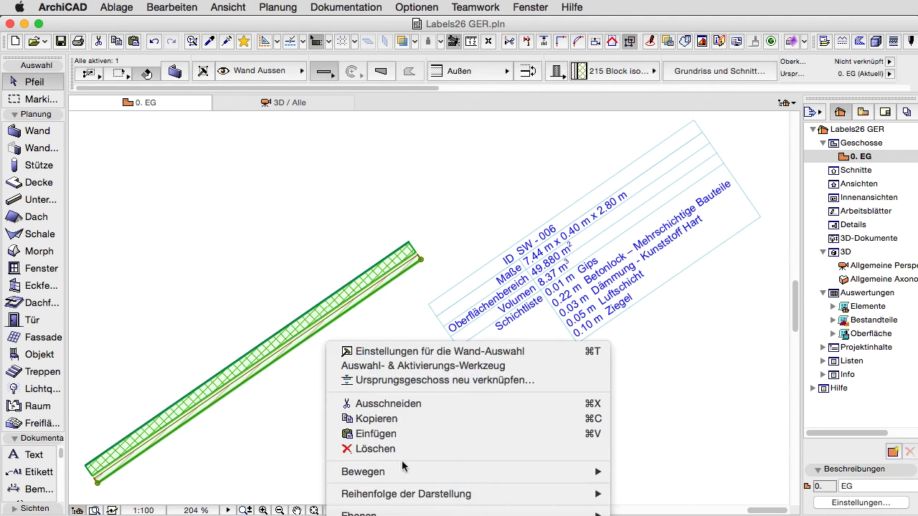
click(656, 487)
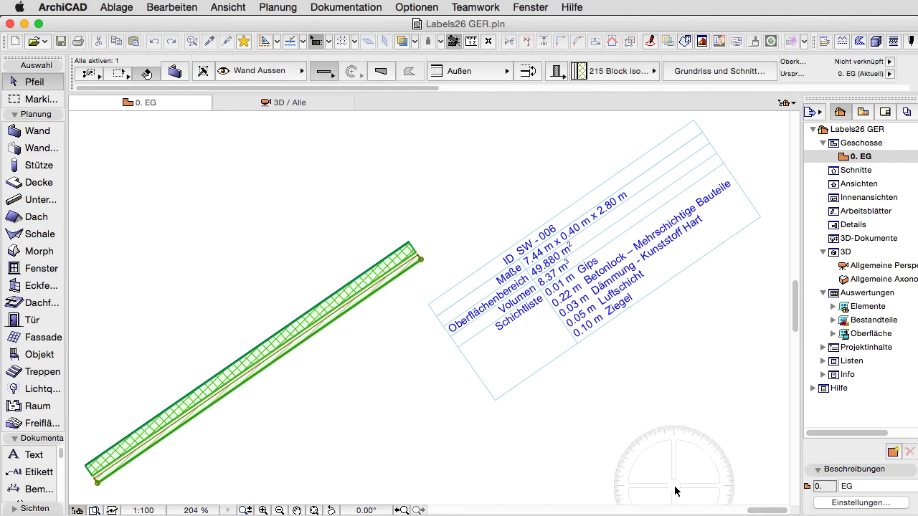
click(421, 259)
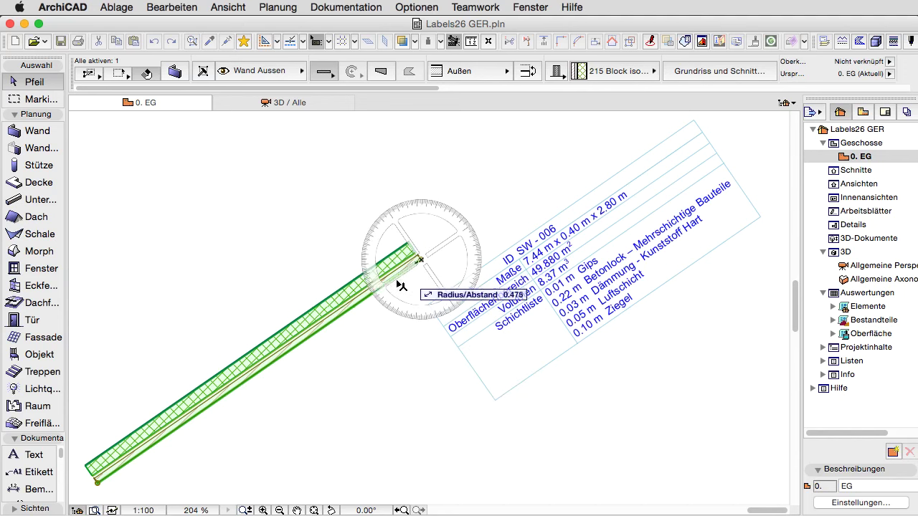
click(249, 371)
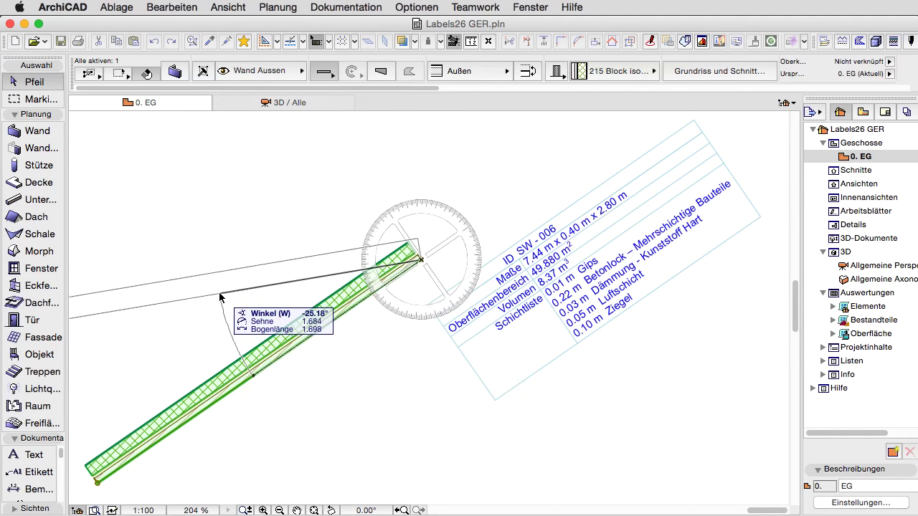
click(222, 297)
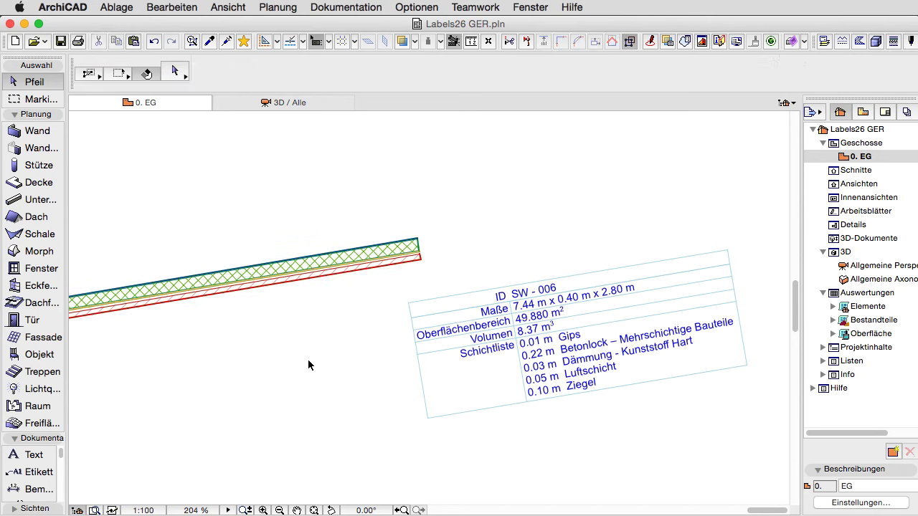
Step: Undo the wall rotation and reselect the wall label
key(ctrl+z)
key(Escape)
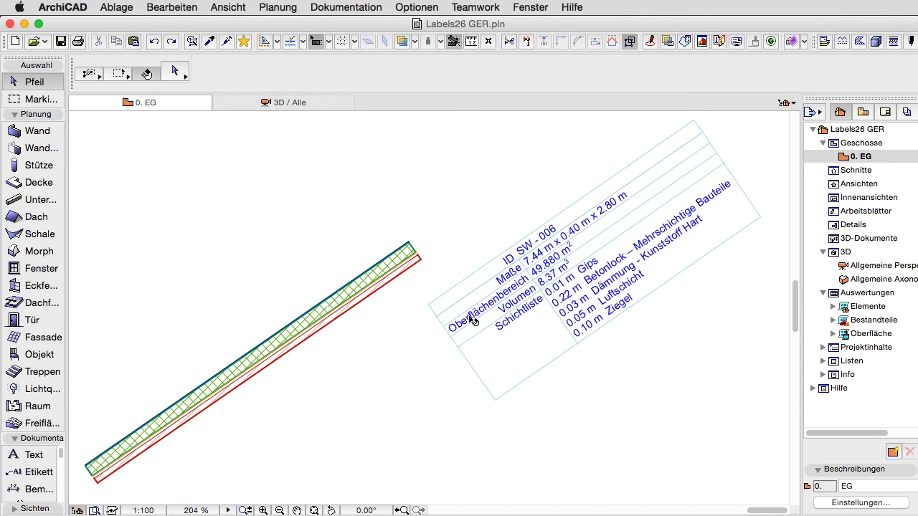
click(473, 318)
Step: Set the wall label orientation to Vertikal and place it lower beside the wall
click(178, 72)
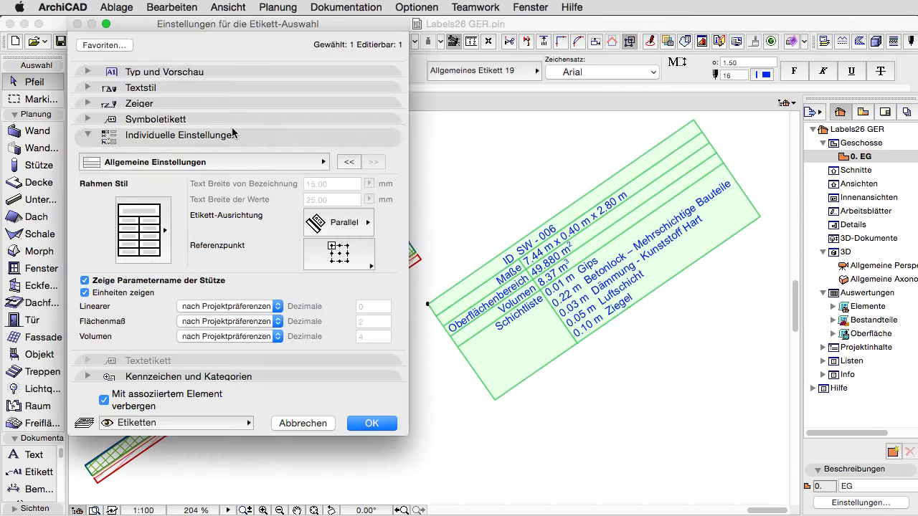
click(366, 224)
click(439, 251)
click(384, 422)
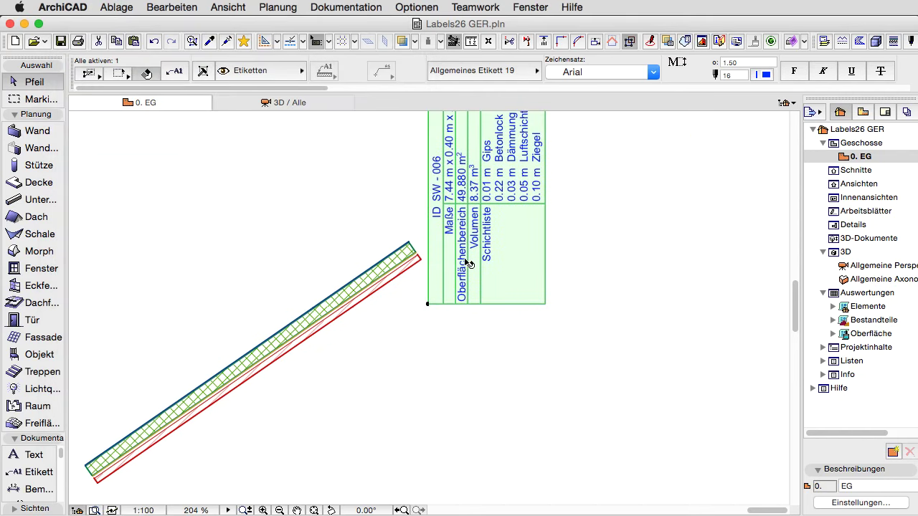
click(502, 404)
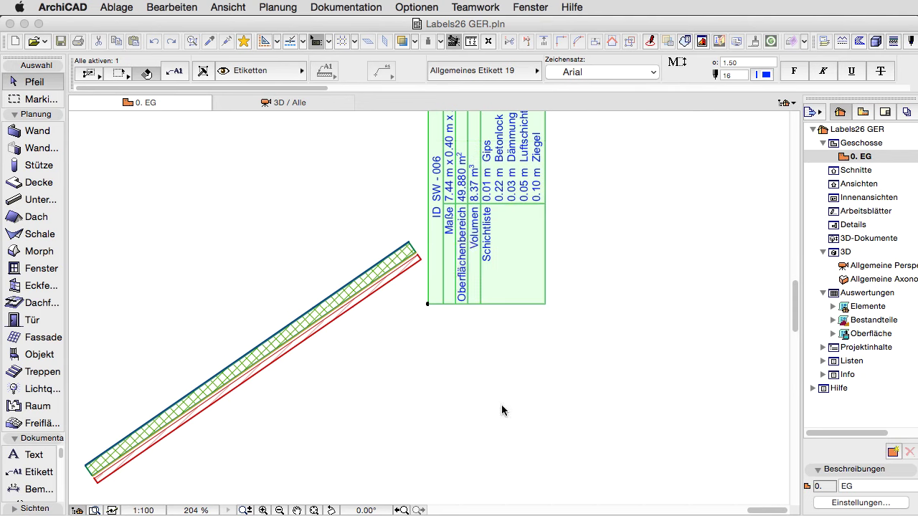
click(402, 405)
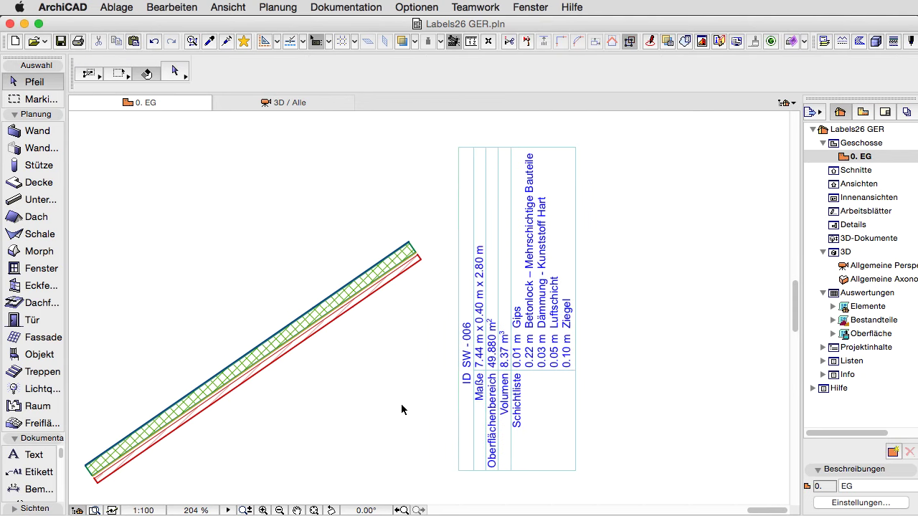
Step: Test-rotate the diagonal wall to a shallower angle, then move the label right of it
click(362, 304)
right_click(361, 307)
mouse_move(495, 440)
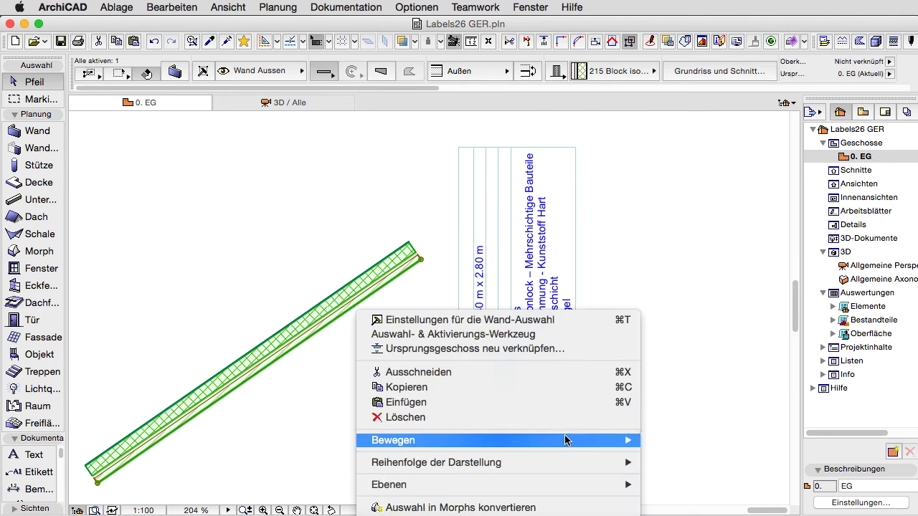
click(688, 456)
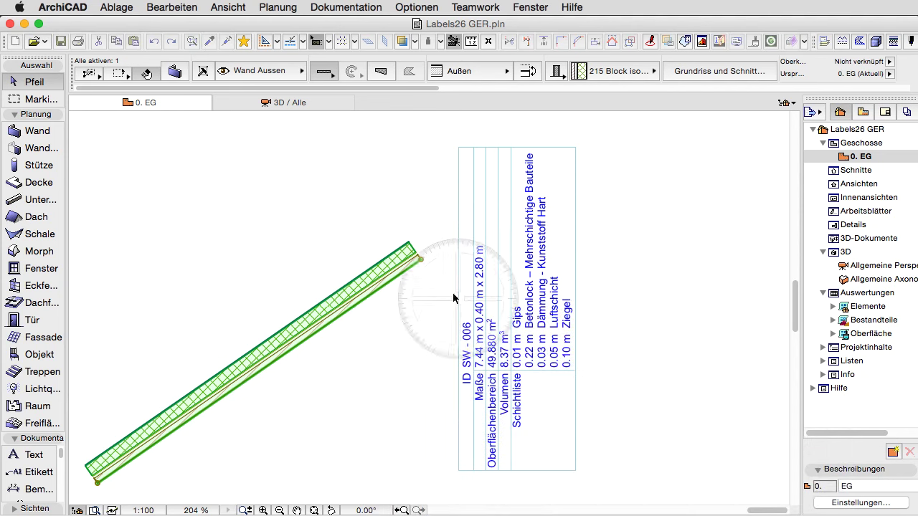
click(420, 259)
click(254, 375)
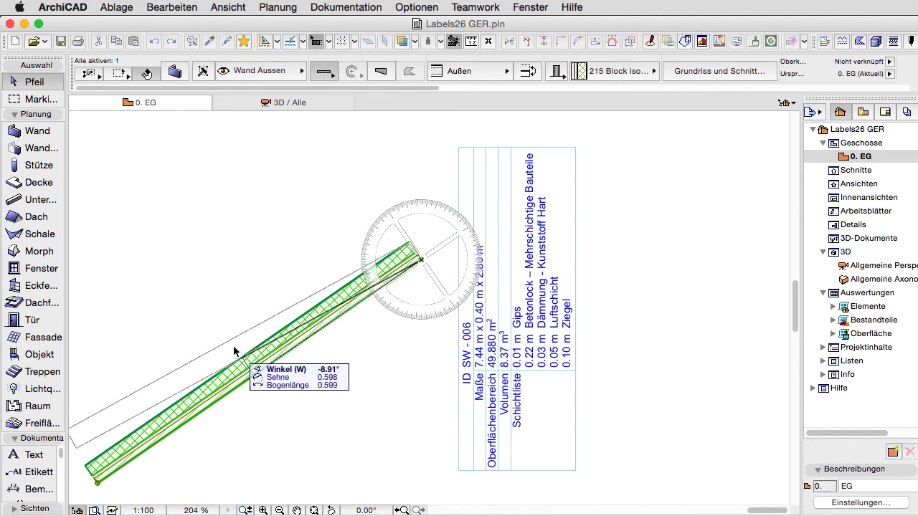
click(216, 301)
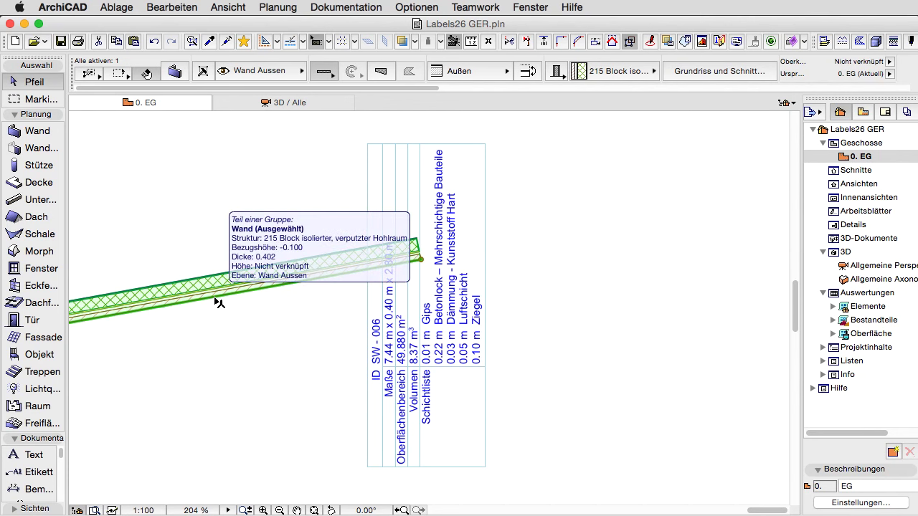
click(248, 406)
click(398, 348)
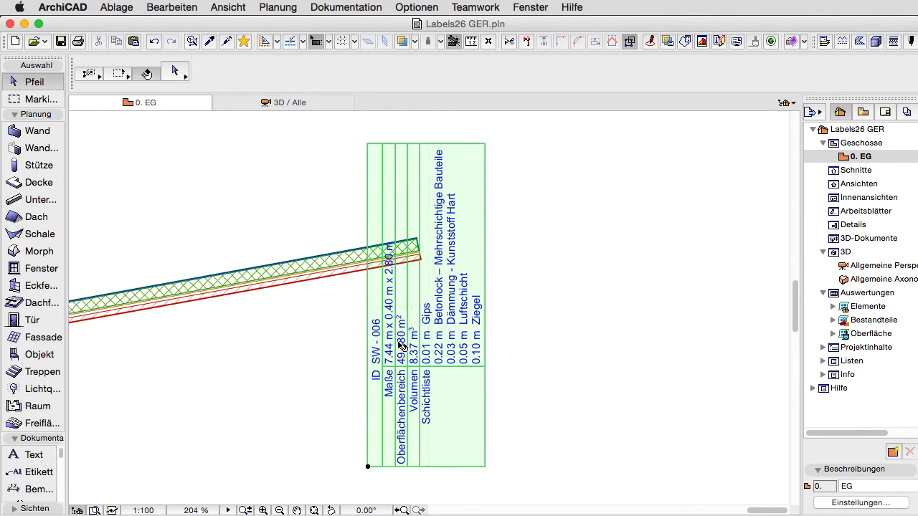
drag(398, 348, 467, 341)
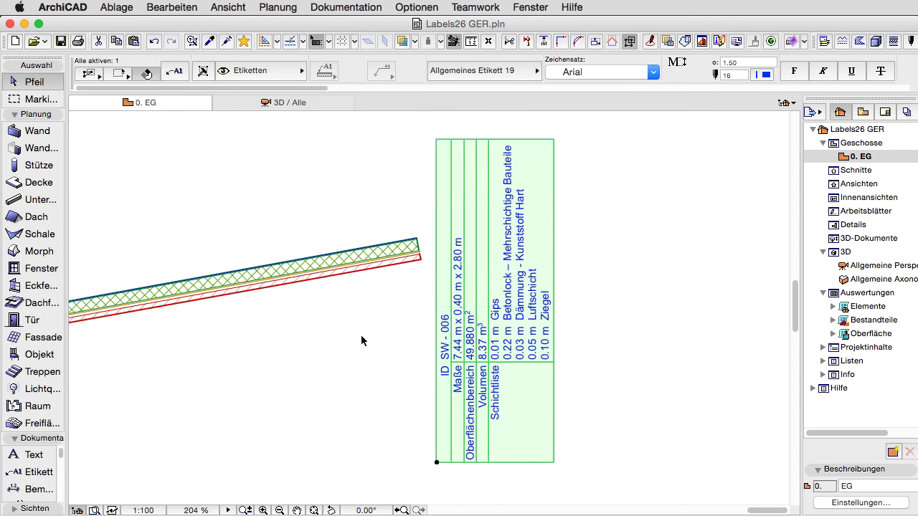
Step: Set the label orientation to Horizontal and move the label up beside the wall
click(177, 79)
click(366, 221)
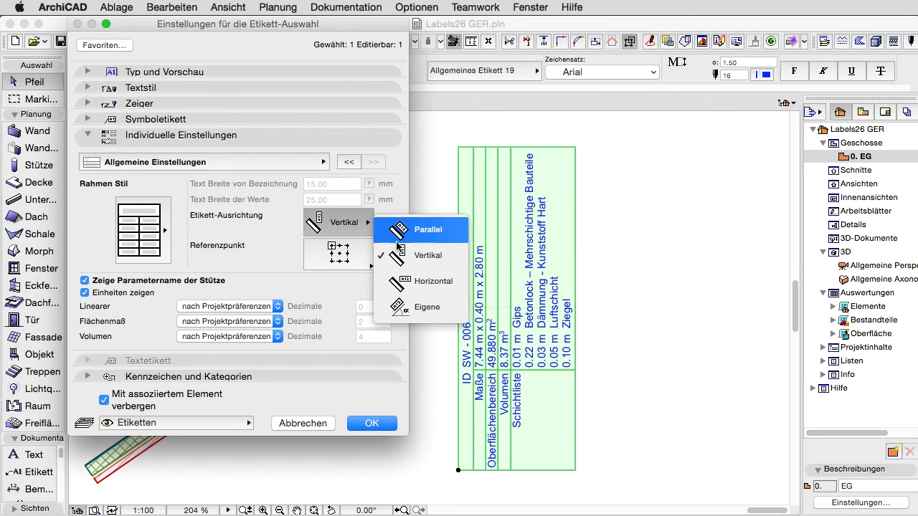
click(456, 287)
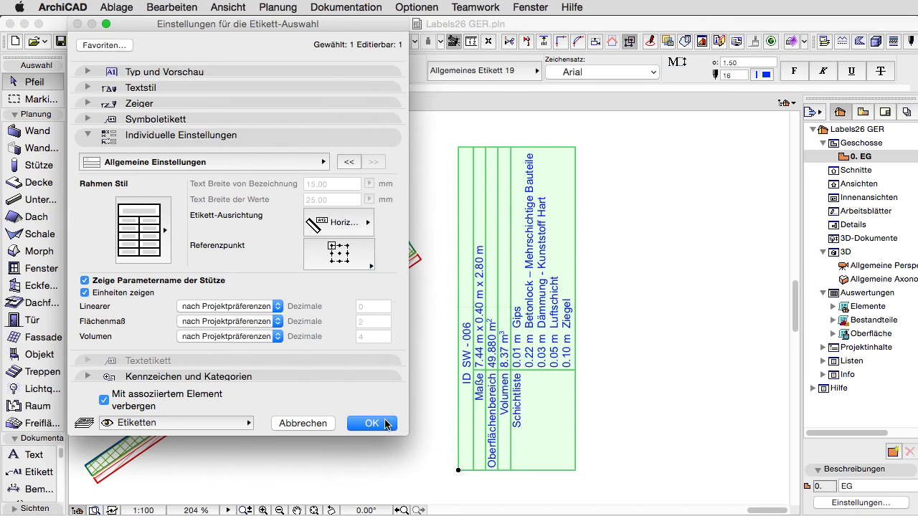
click(387, 424)
drag(514, 476, 497, 295)
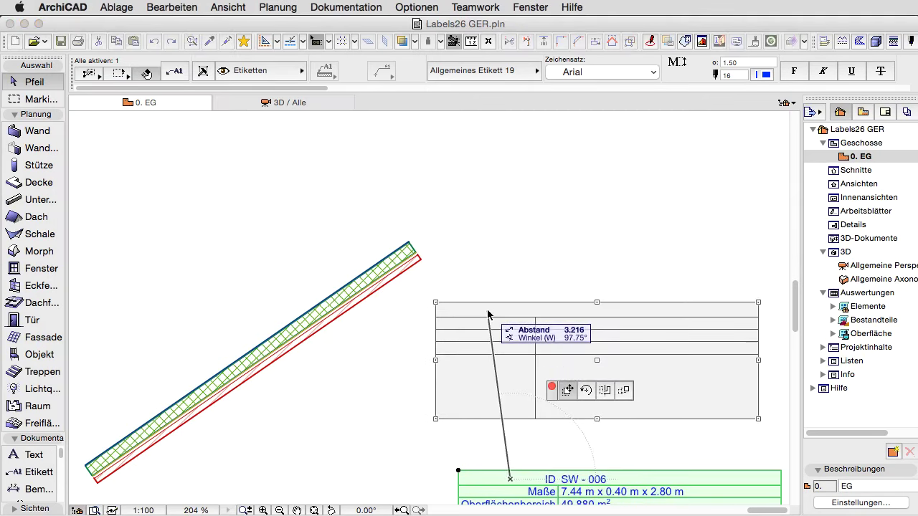
click(375, 362)
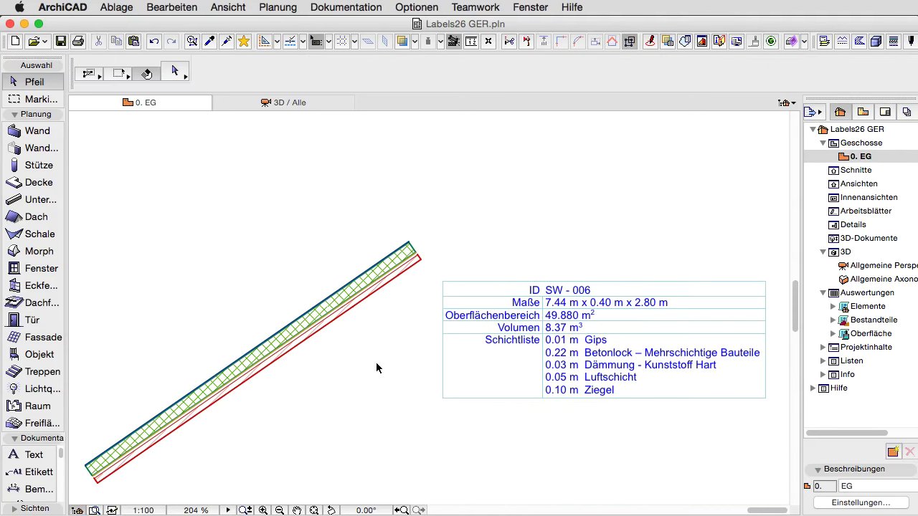
Step: Trial-rotate the wall to a shallower angle, then undo to restore its steep diagonal
click(355, 294)
right_click(356, 309)
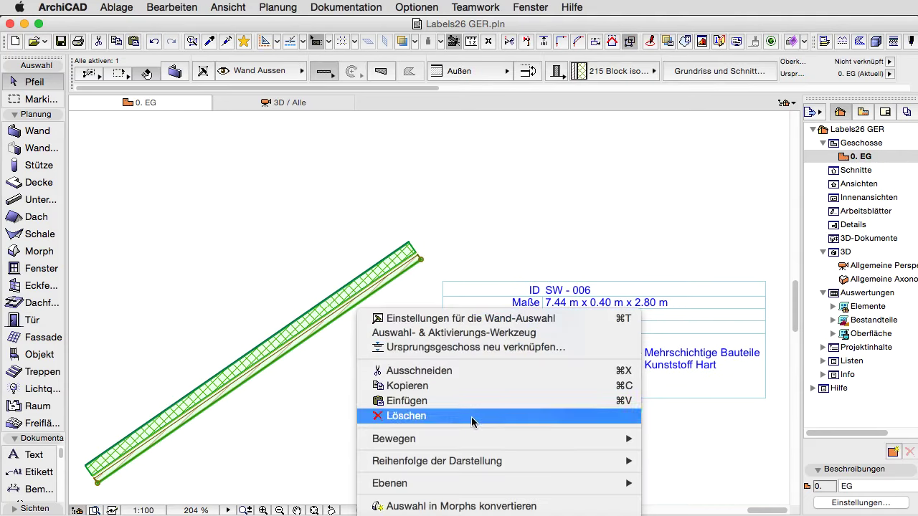
click(686, 454)
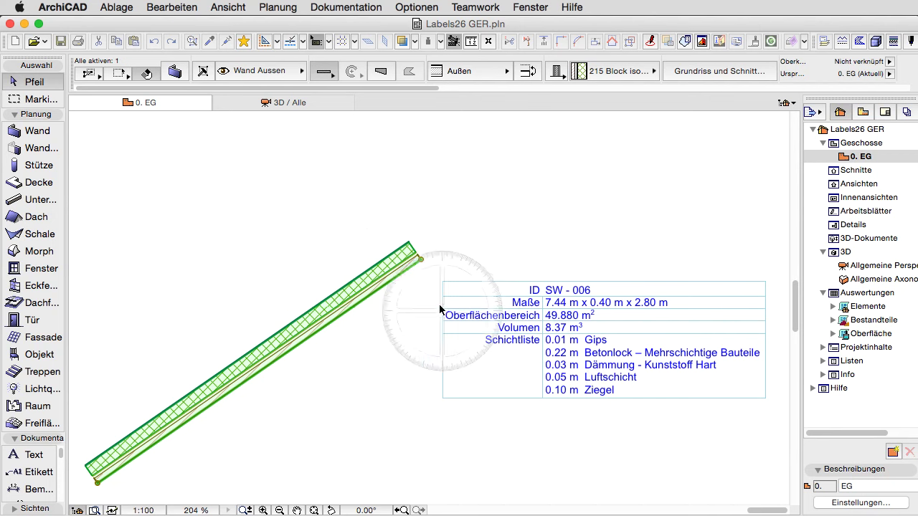
click(421, 259)
click(265, 367)
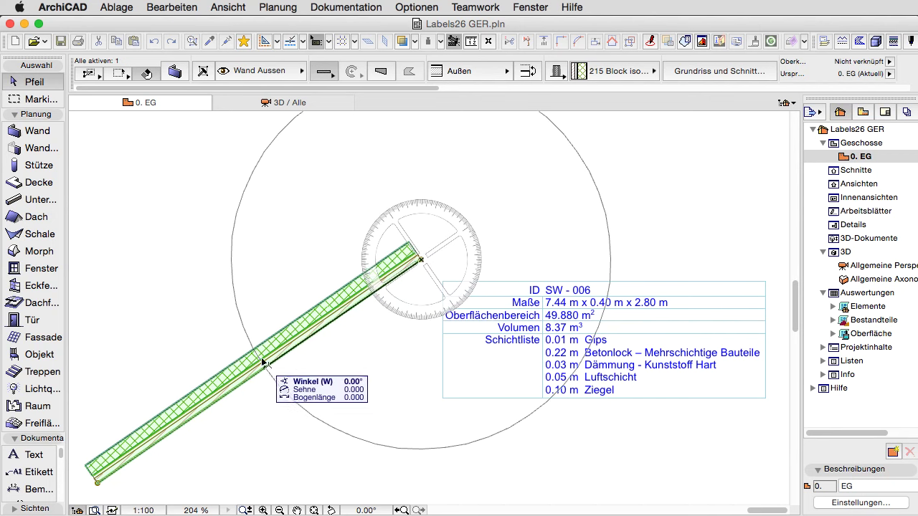
click(224, 287)
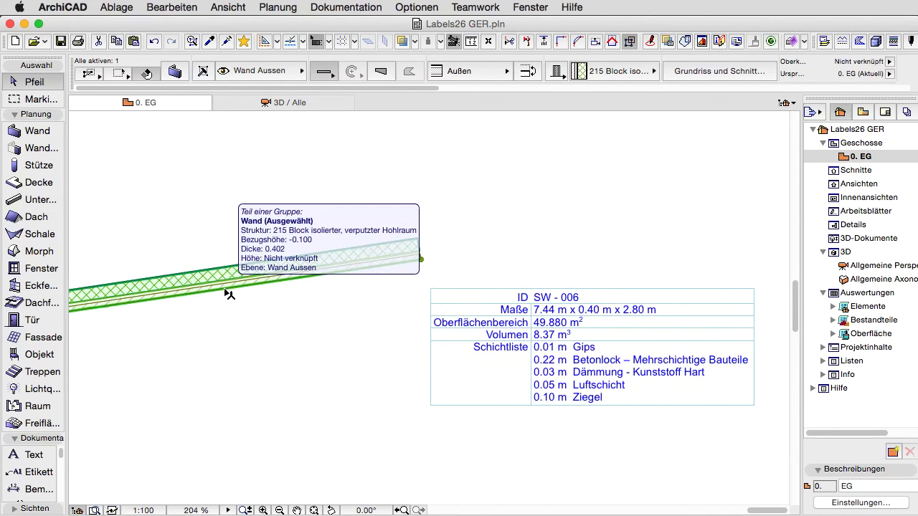
click(271, 375)
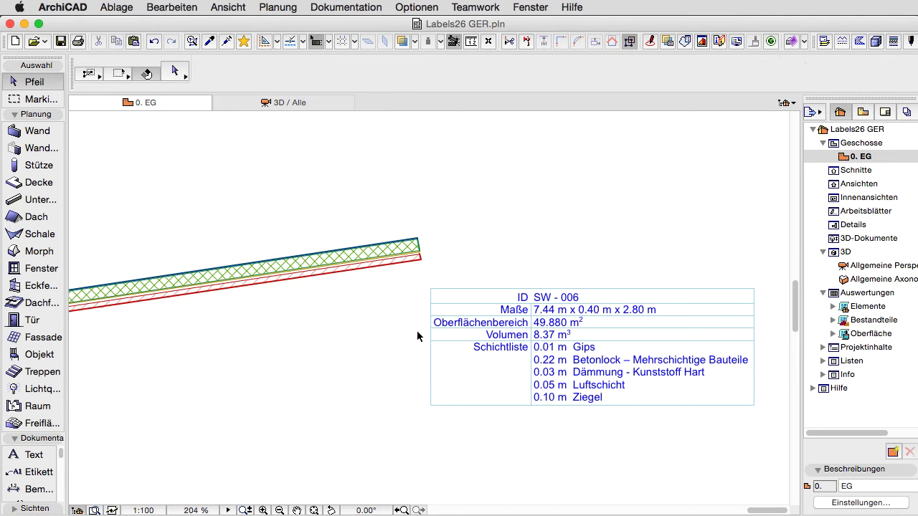
key(ctrl+z)
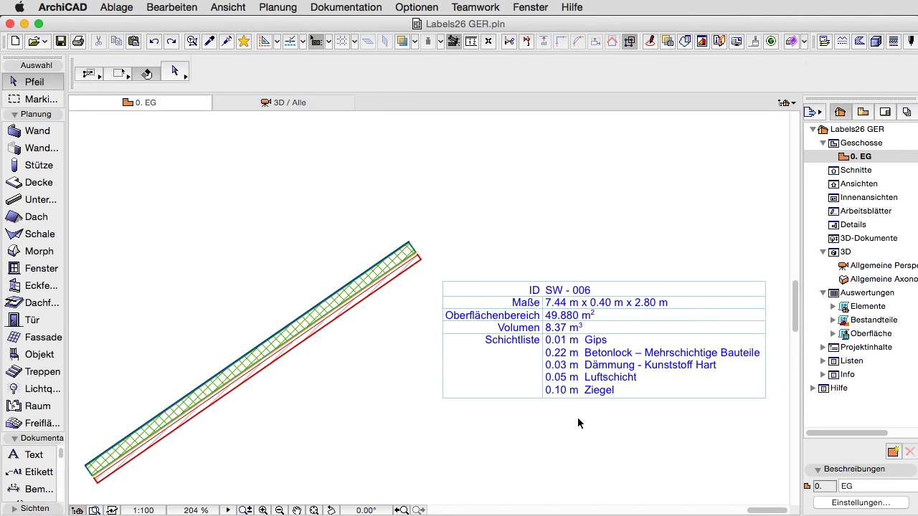
click(518, 334)
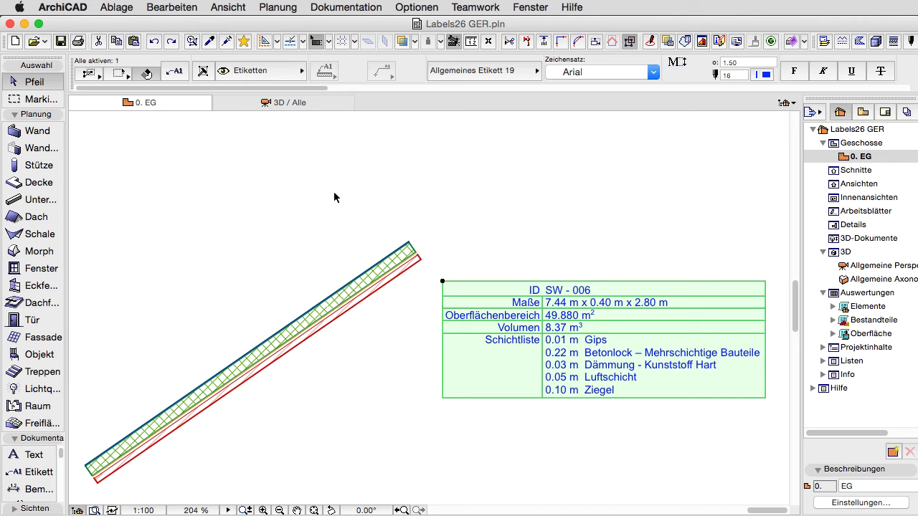
Step: Switch the label orientation to the custom Eigene option
click(183, 77)
click(359, 218)
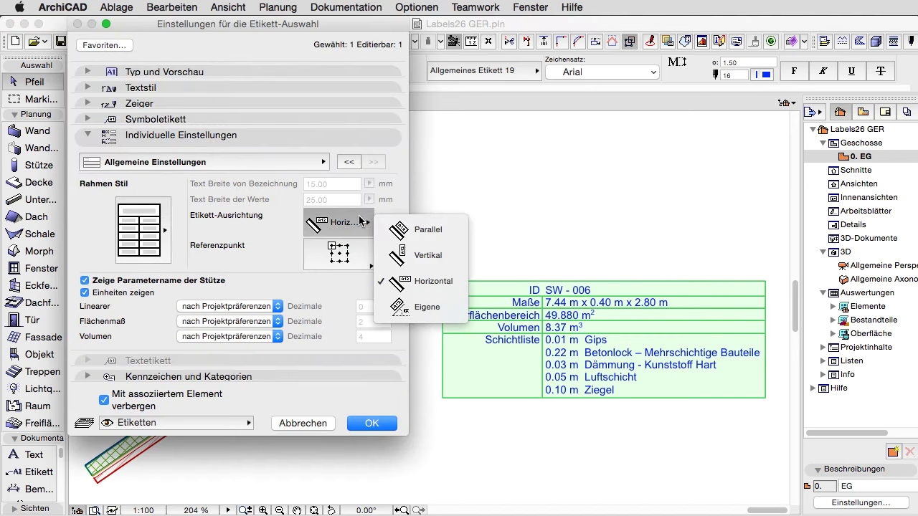
click(444, 307)
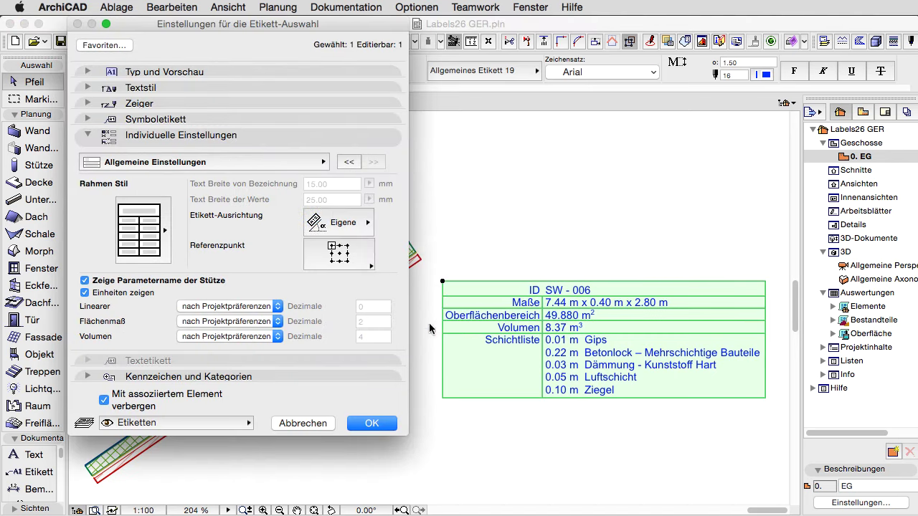
click(368, 422)
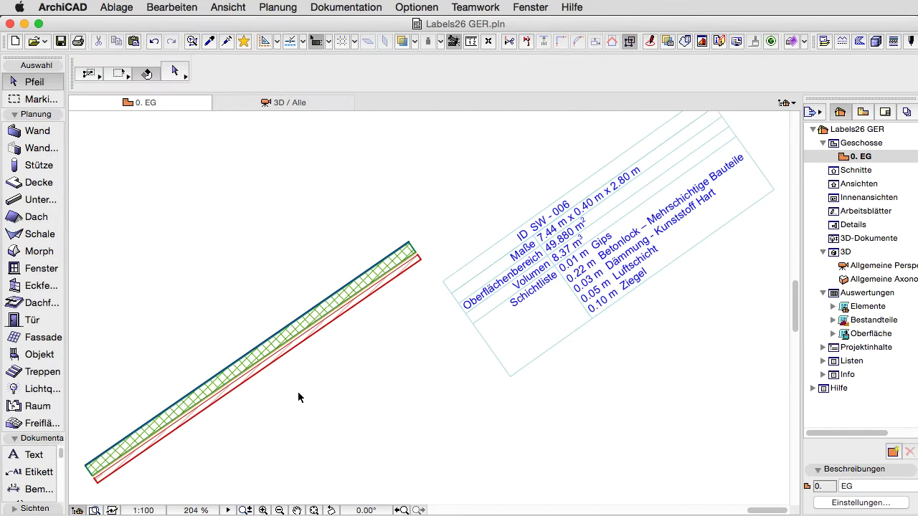
Step: Rotate the label on its own by about -17.04° to a slight tilt
click(459, 281)
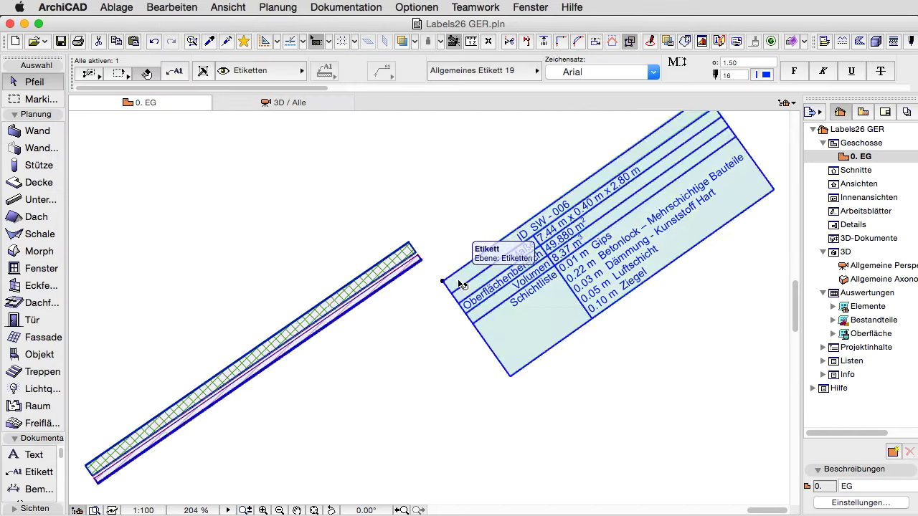
right_click(335, 336)
mouse_move(386, 411)
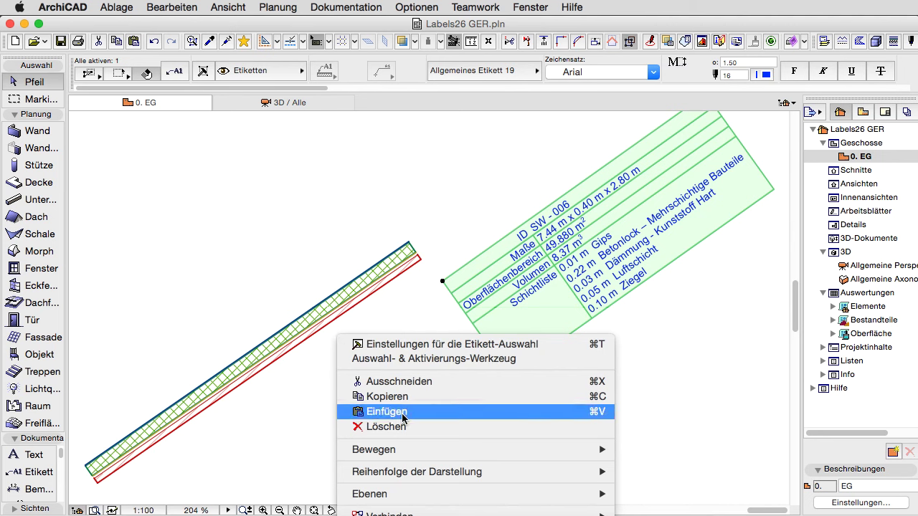
click(658, 465)
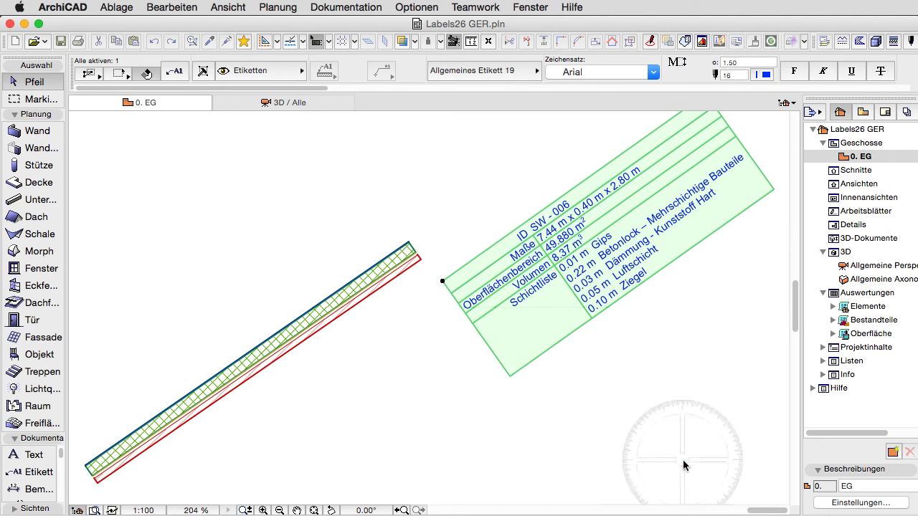
click(599, 170)
click(706, 228)
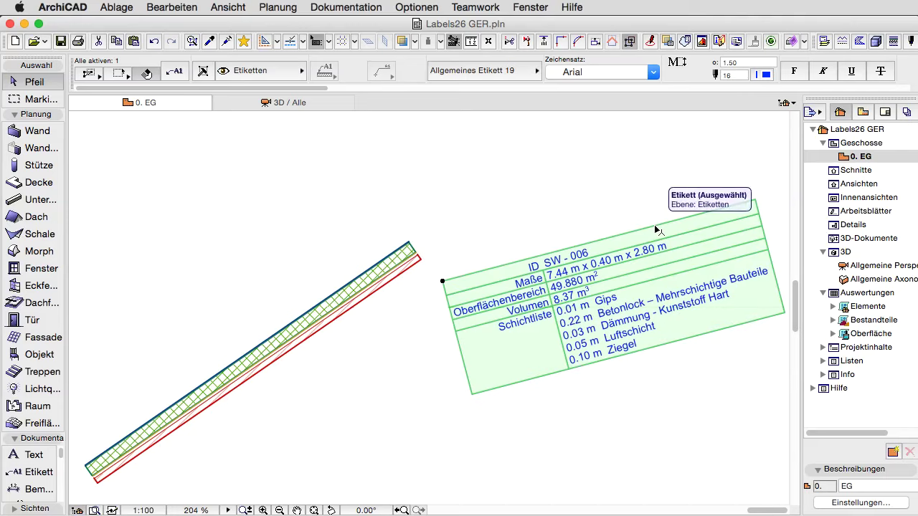
click(368, 379)
click(341, 313)
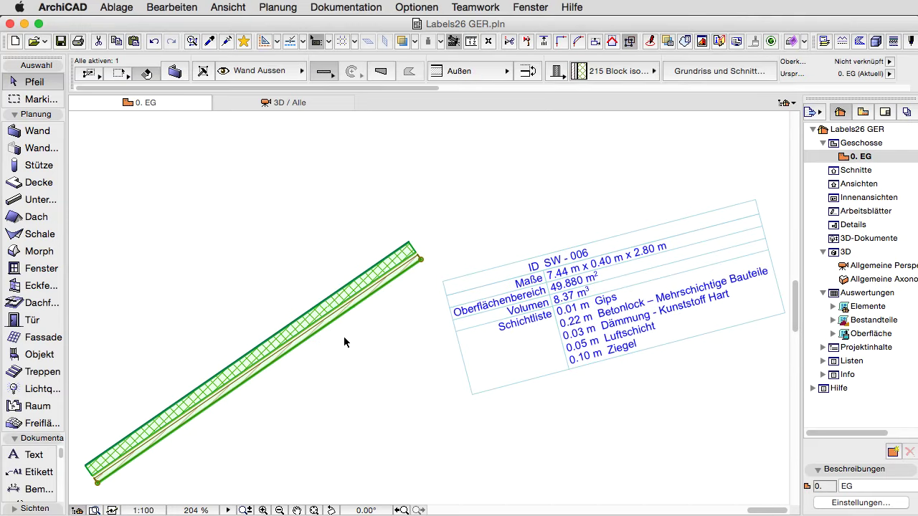
Step: Trial-rotate the wall up-left, undo it, then reopen the wall label's Etikett settings
right_click(344, 336)
mouse_move(423, 466)
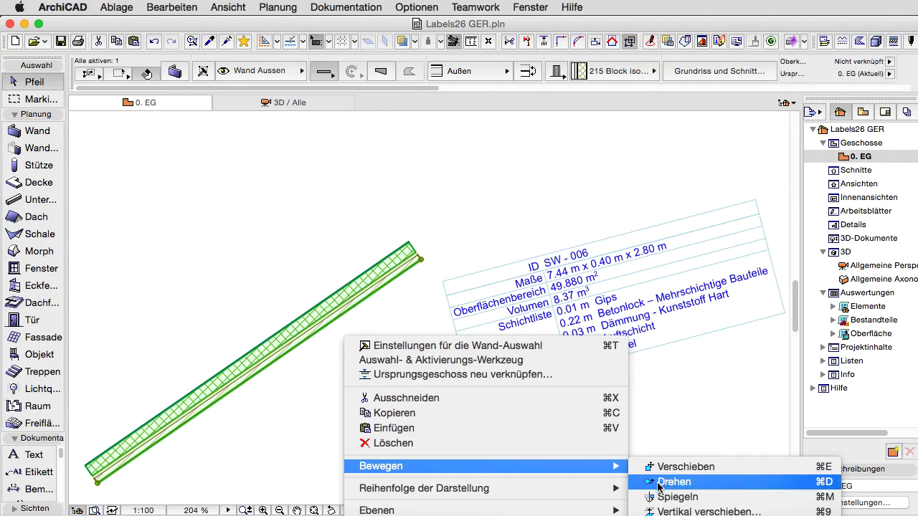
click(663, 476)
click(421, 260)
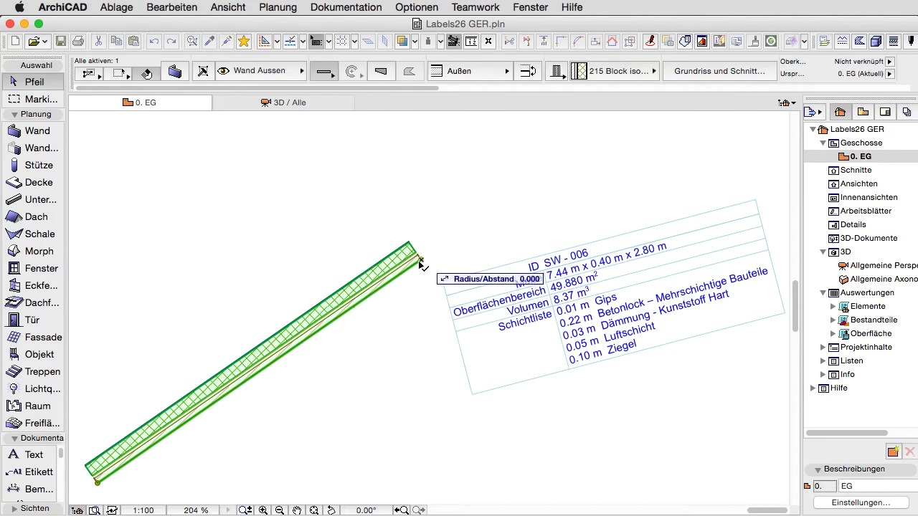
click(242, 383)
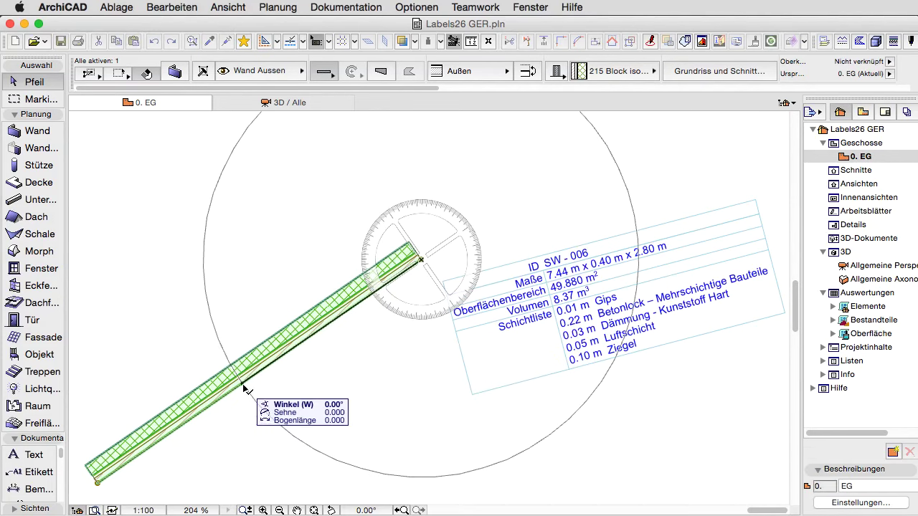
click(203, 195)
click(294, 368)
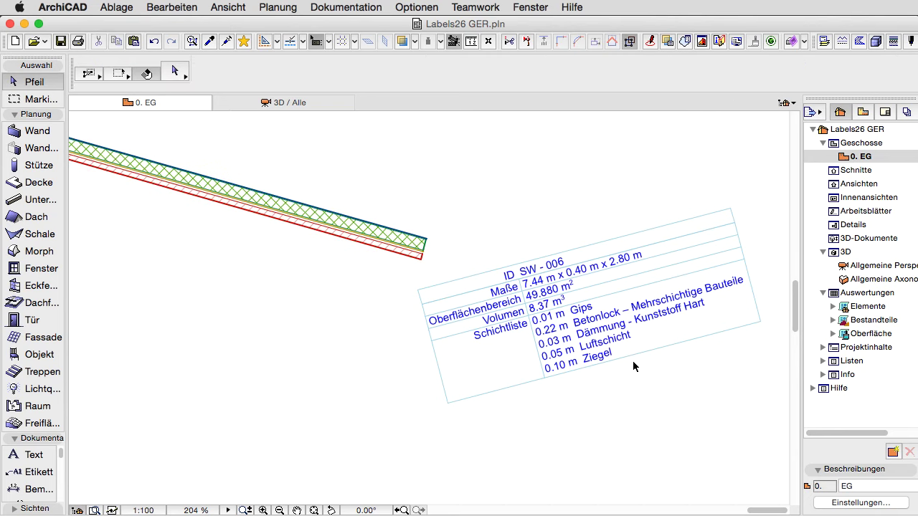
key(ctrl+z)
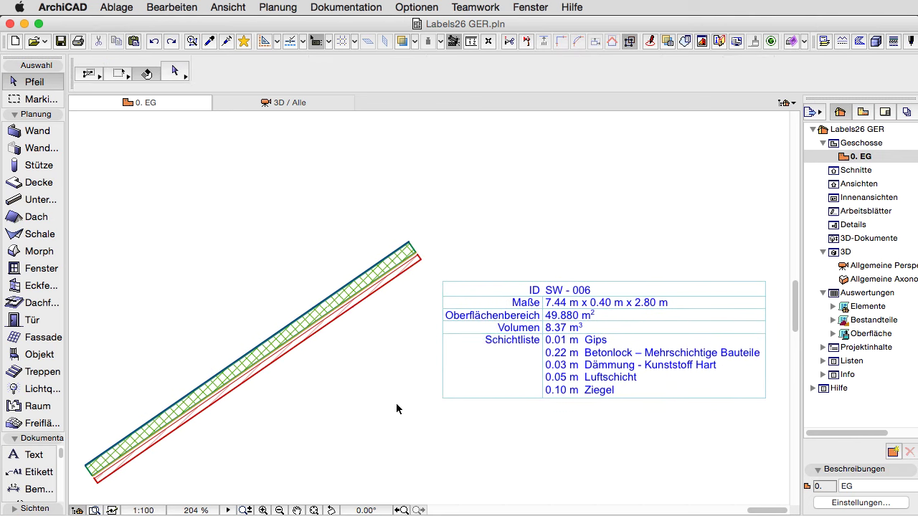
click(499, 334)
click(188, 80)
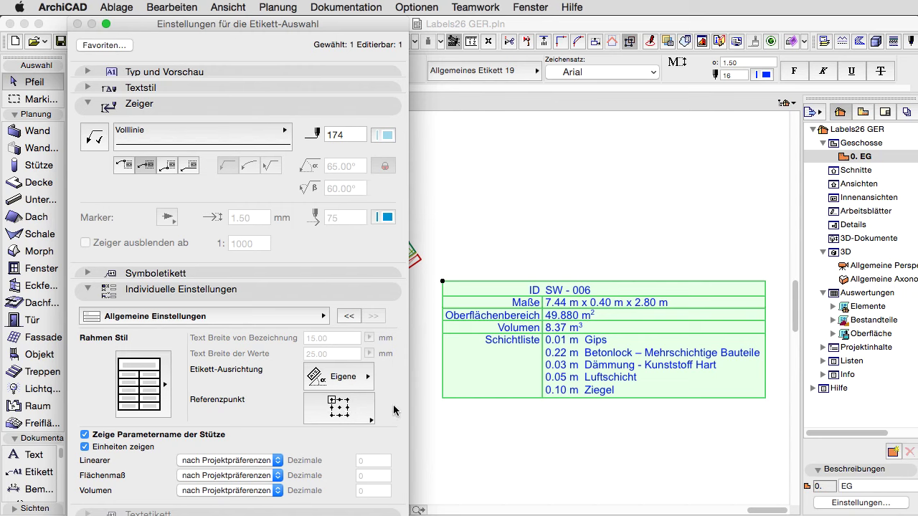
Step: Leave the leader line off and apply the centre reference point to the label
click(99, 150)
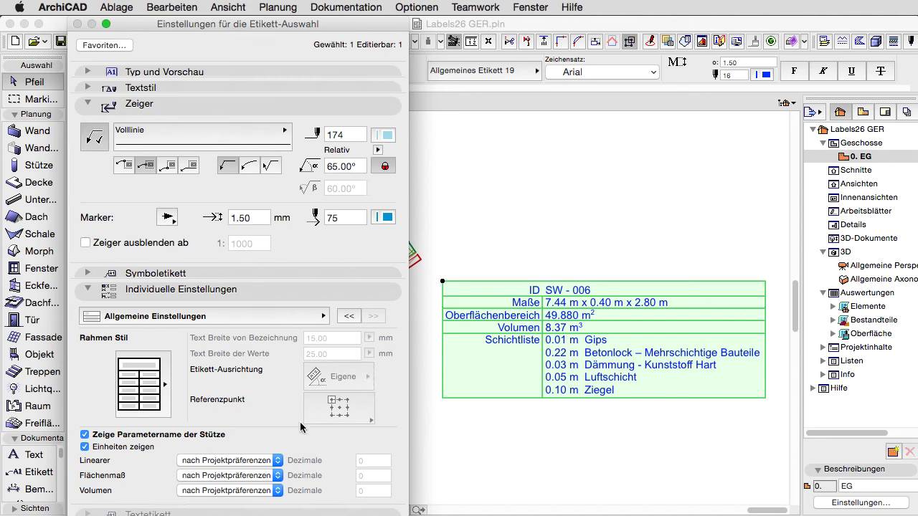
click(100, 143)
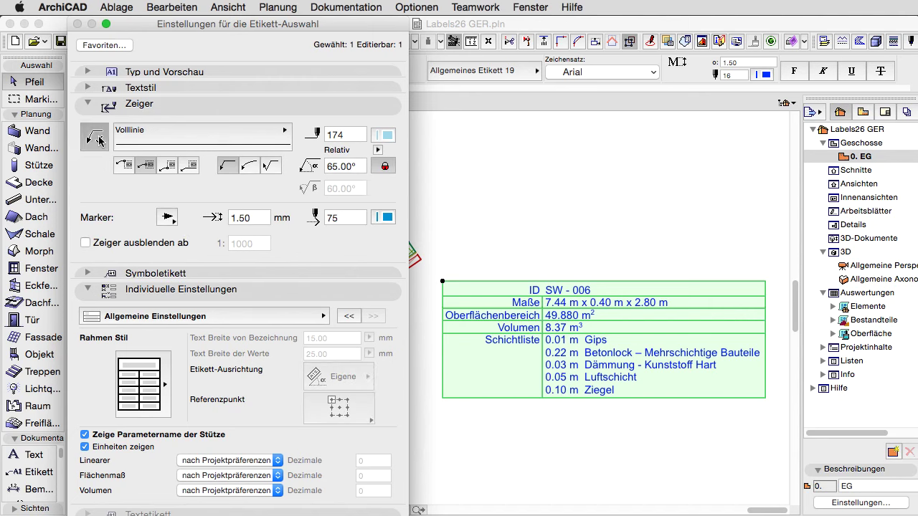
click(373, 422)
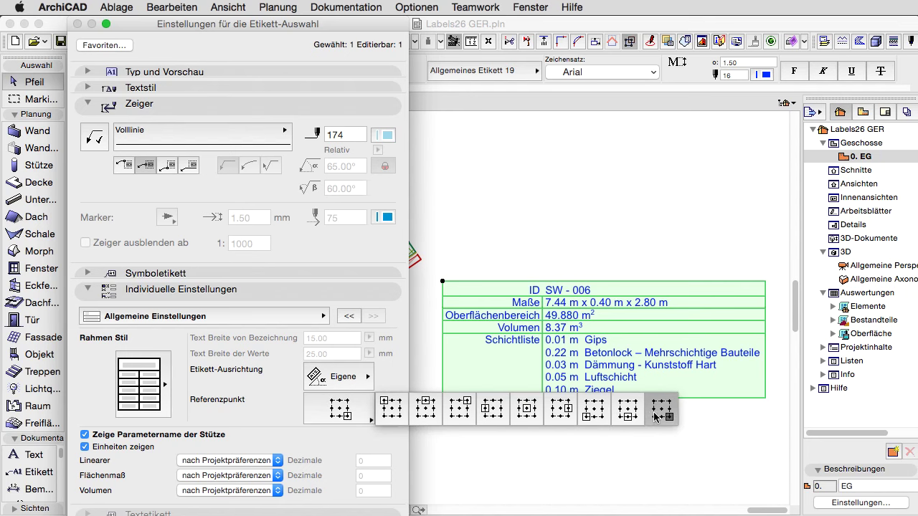
click(527, 410)
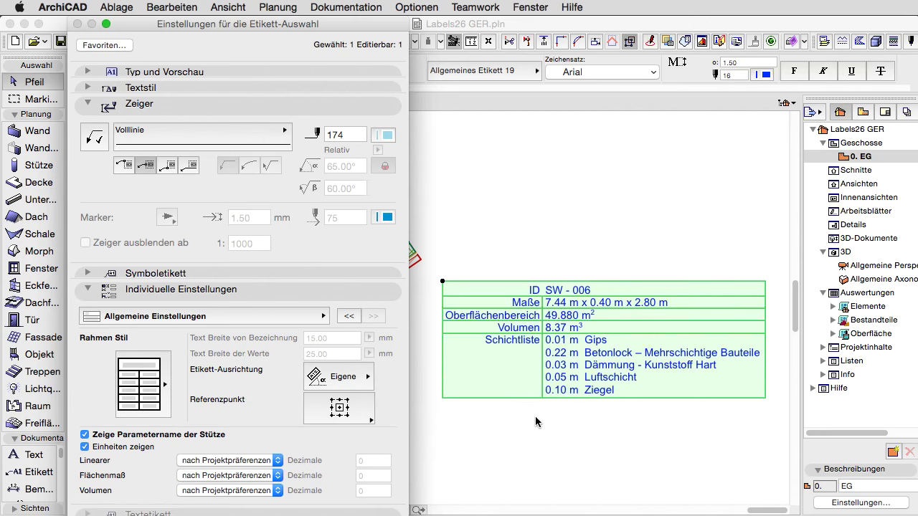
click(168, 112)
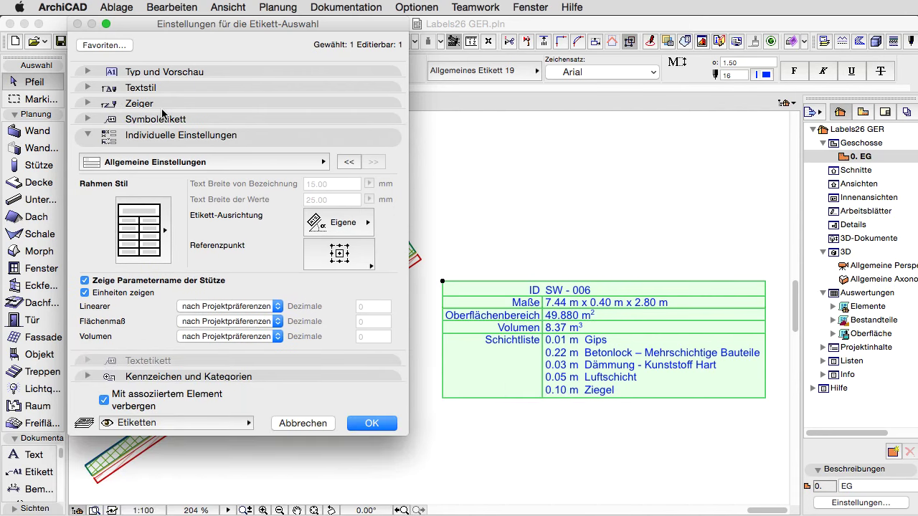
click(380, 426)
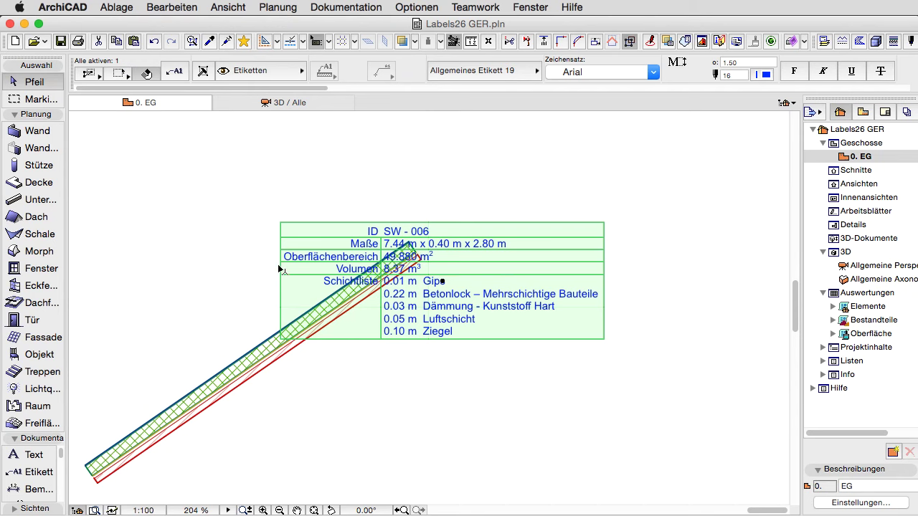
Step: Change the label's reference point to the lower-left corner
click(182, 75)
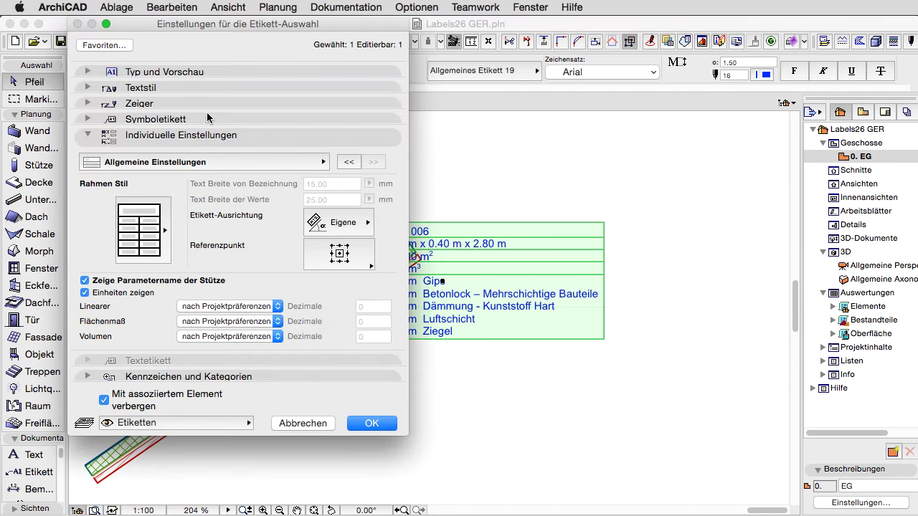
click(345, 249)
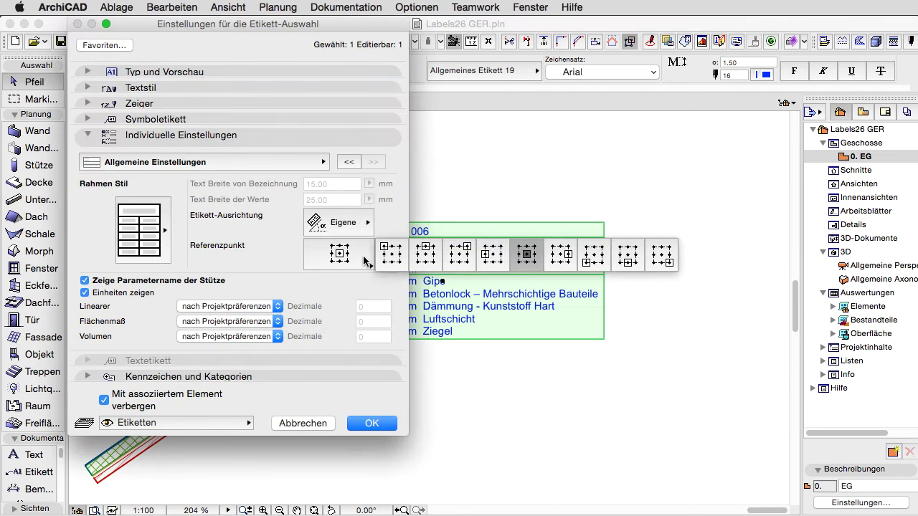
click(594, 260)
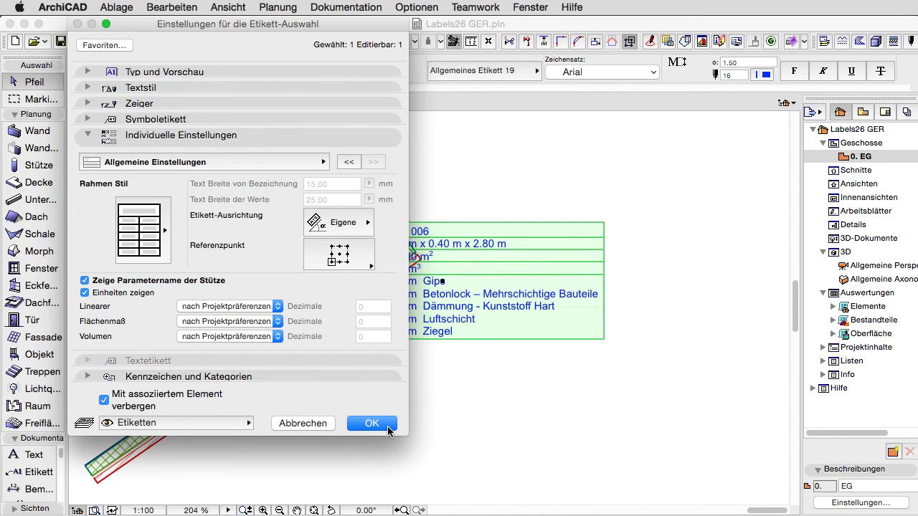
click(391, 427)
Step: Apply a horizontal values-only label, briefly re-show parameter names, then hide them again
click(182, 74)
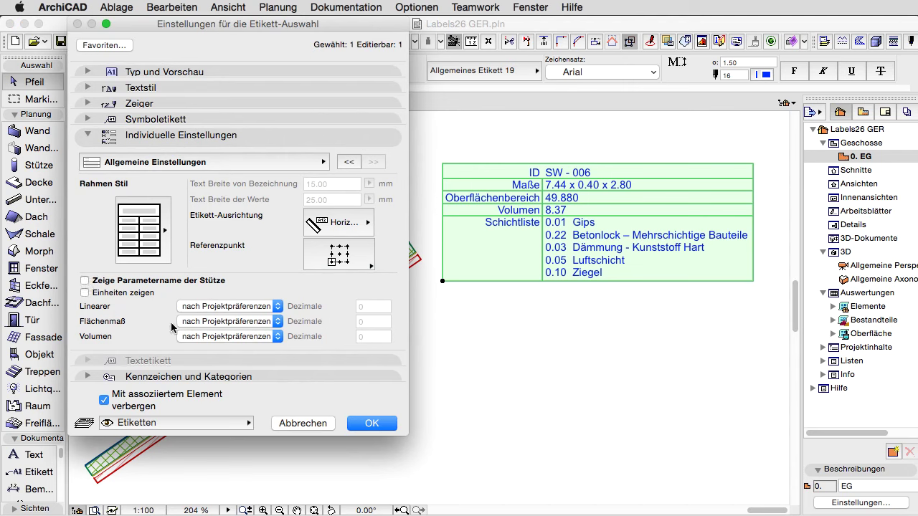
click(371, 423)
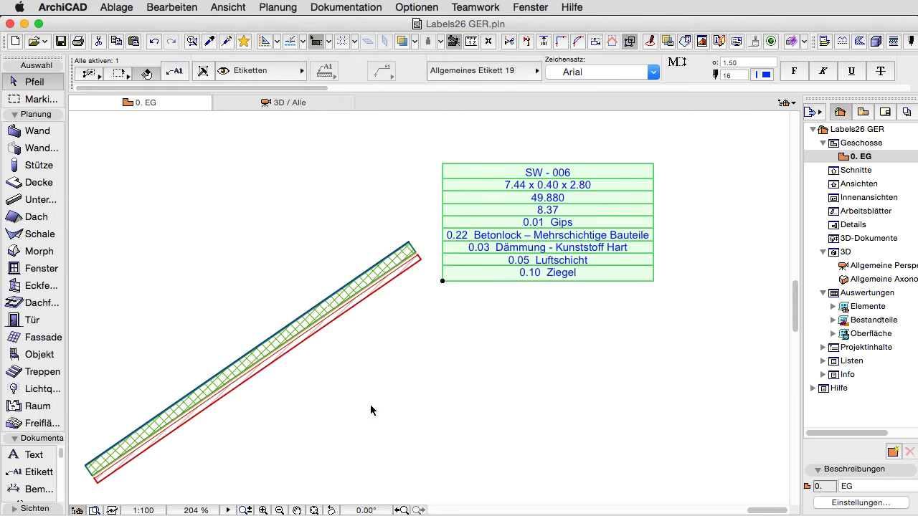
click(174, 72)
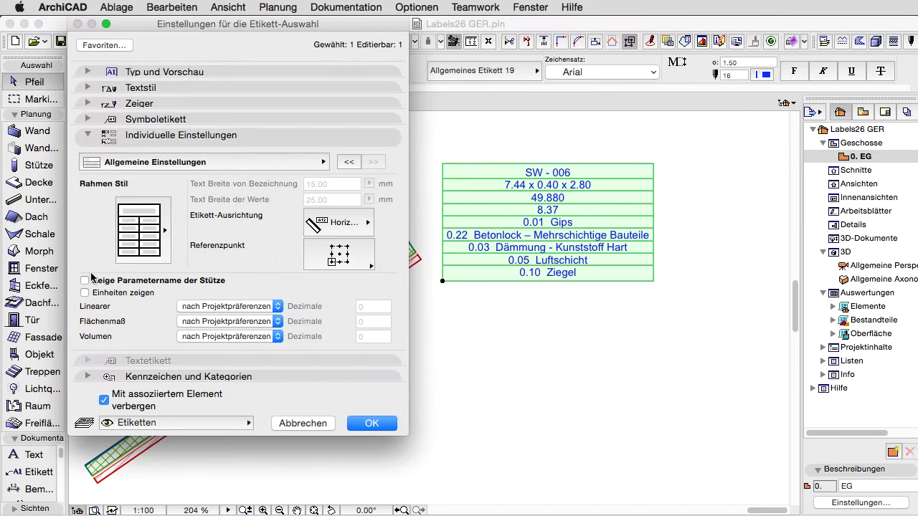
click(86, 280)
click(375, 423)
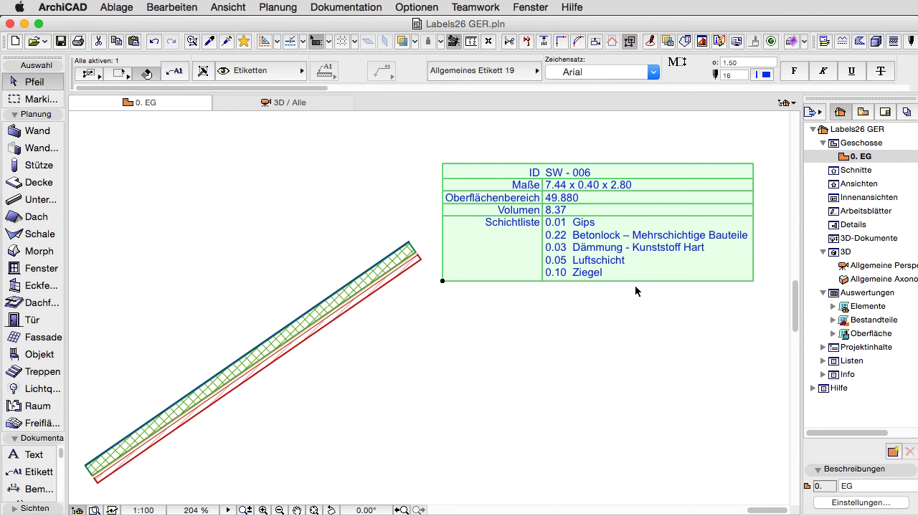
click(85, 280)
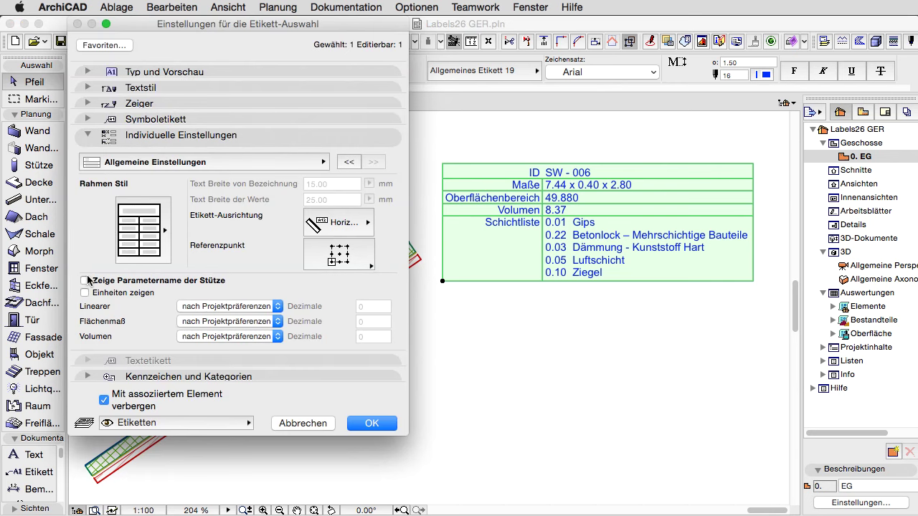
click(369, 425)
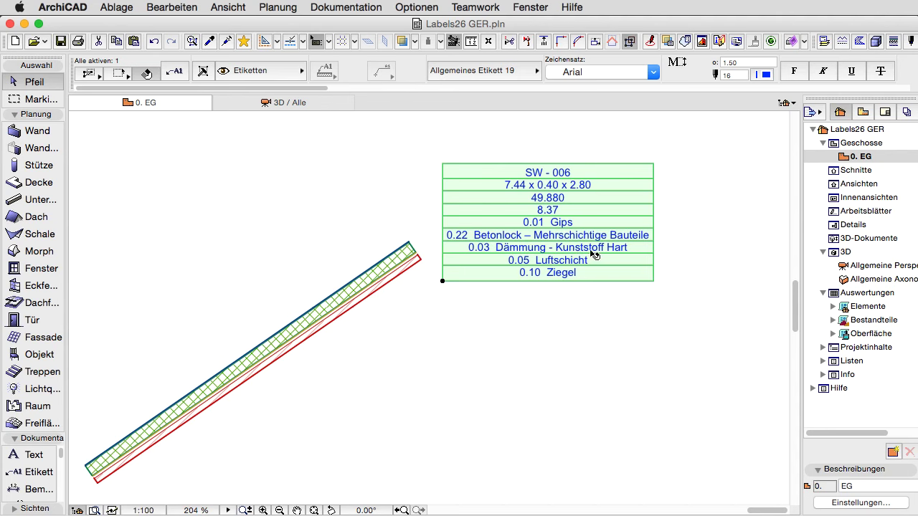
click(183, 75)
Step: Turn parameter names and units back on in the wall label
click(86, 280)
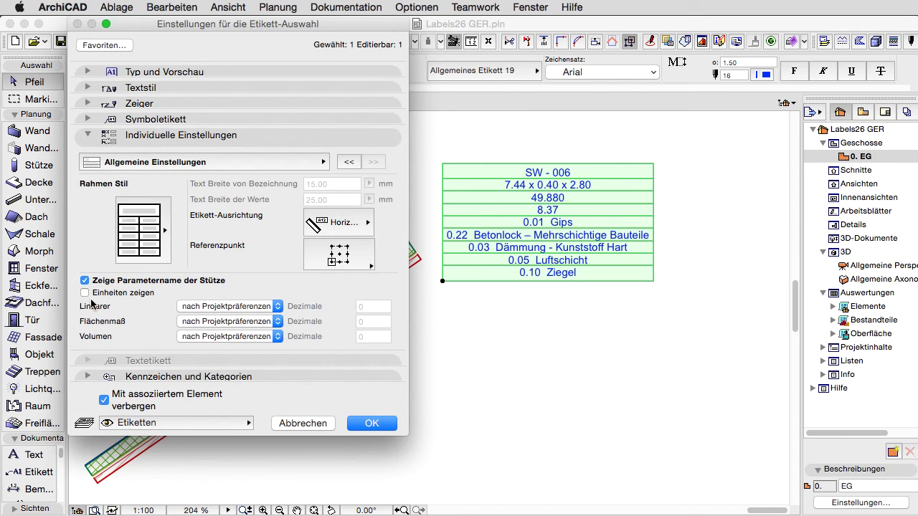
click(85, 293)
click(379, 425)
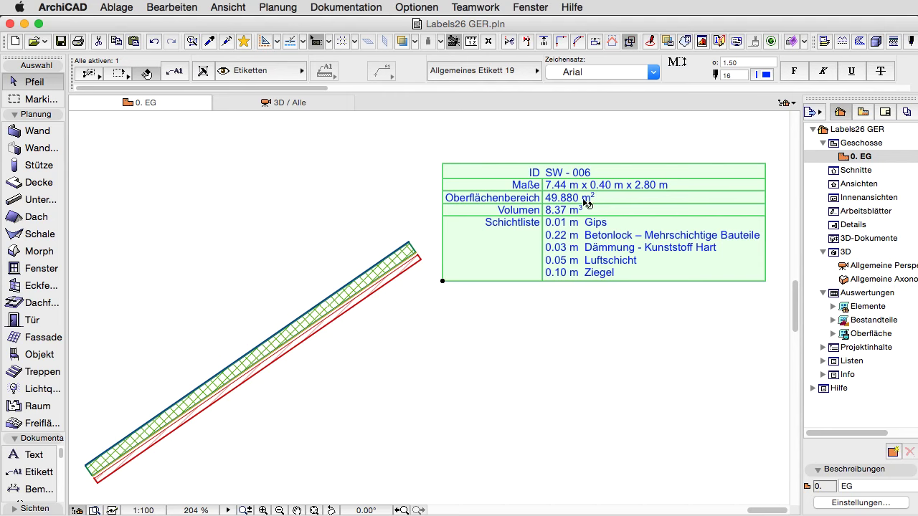
Step: Review length, area and volume units, keeping them on 'nach Projektpräferenzen', and close the settings
click(179, 74)
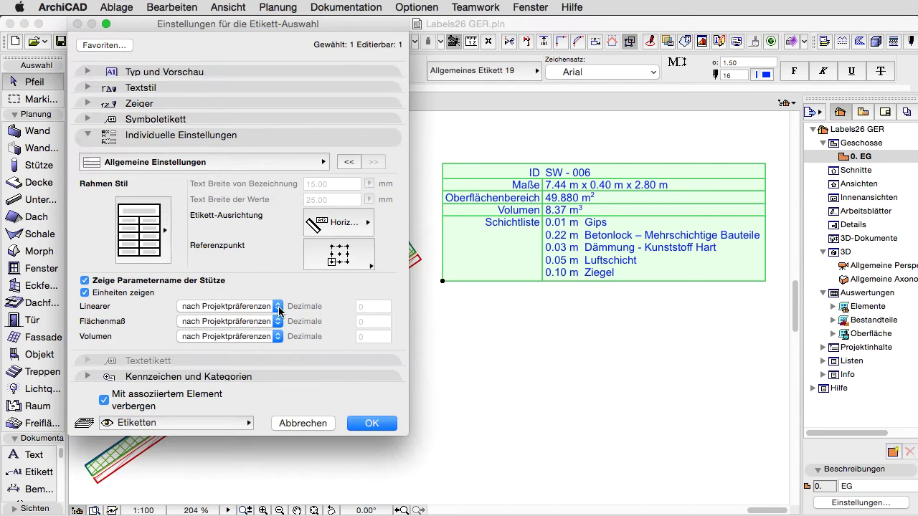
click(278, 307)
click(279, 307)
click(277, 321)
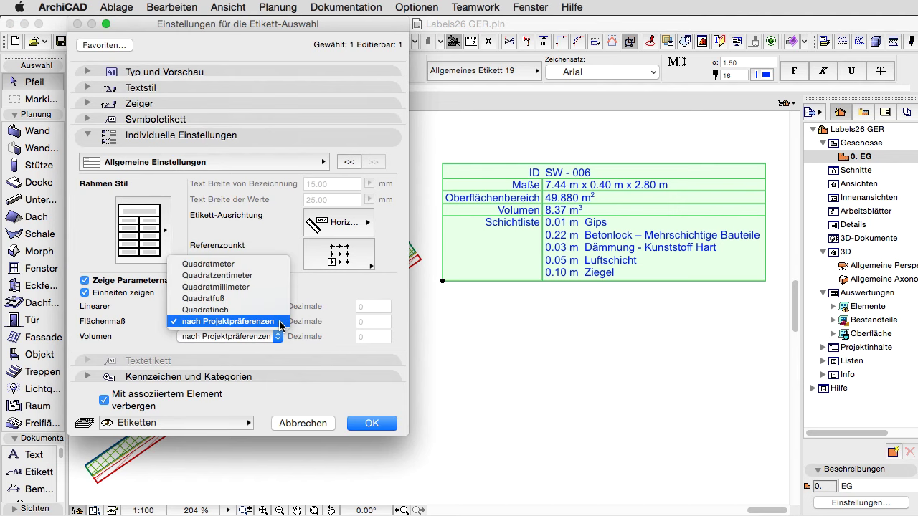
click(279, 320)
click(280, 336)
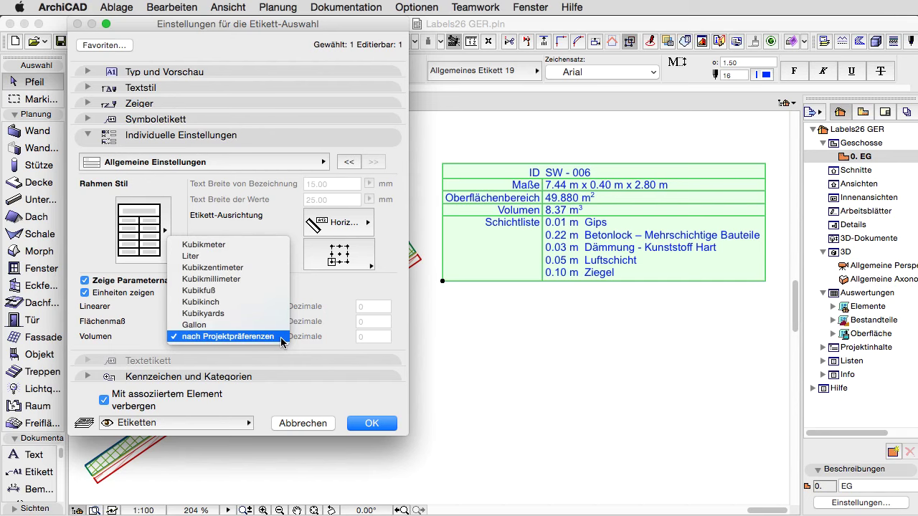
click(281, 337)
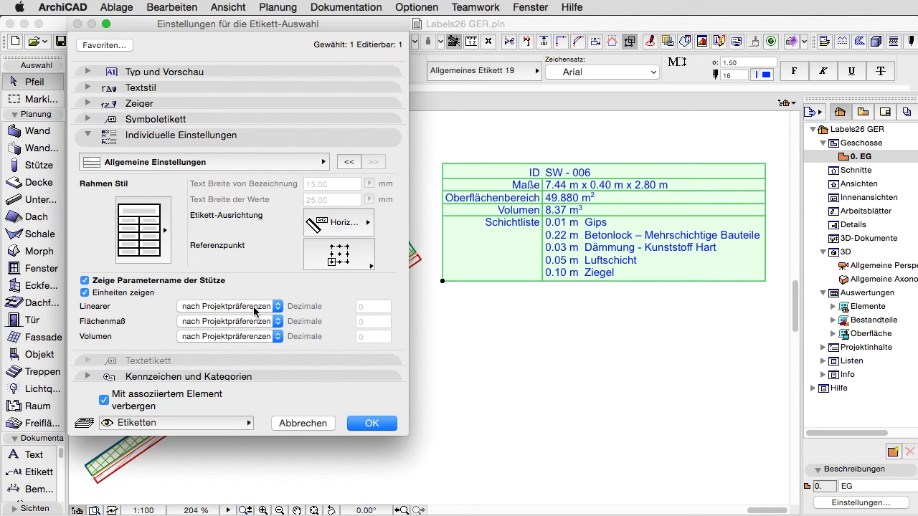
click(371, 423)
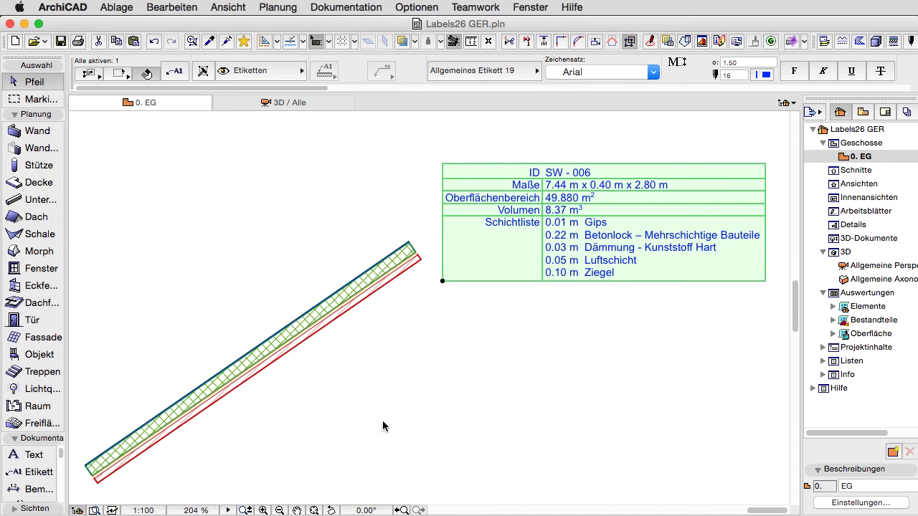
Step: Check the Berechnungseinheiten project preferences and close them unchanged
click(404, 9)
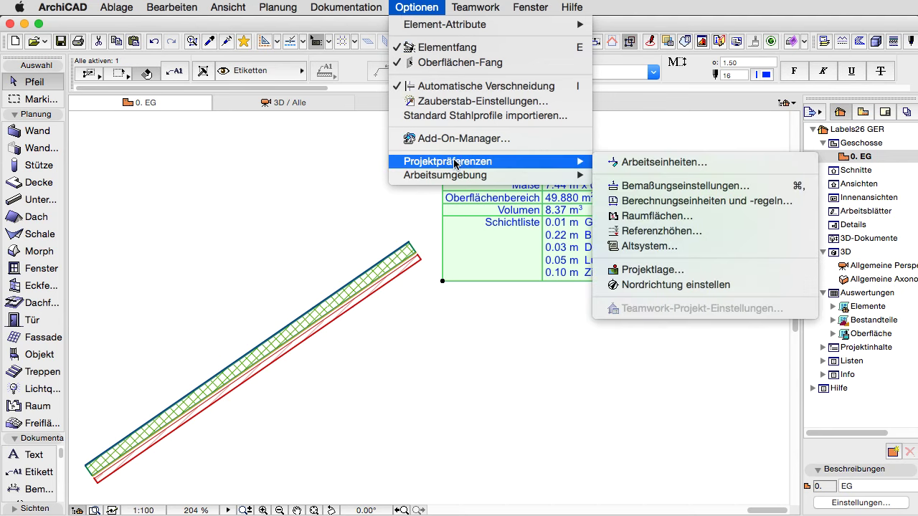
mouse_move(448, 161)
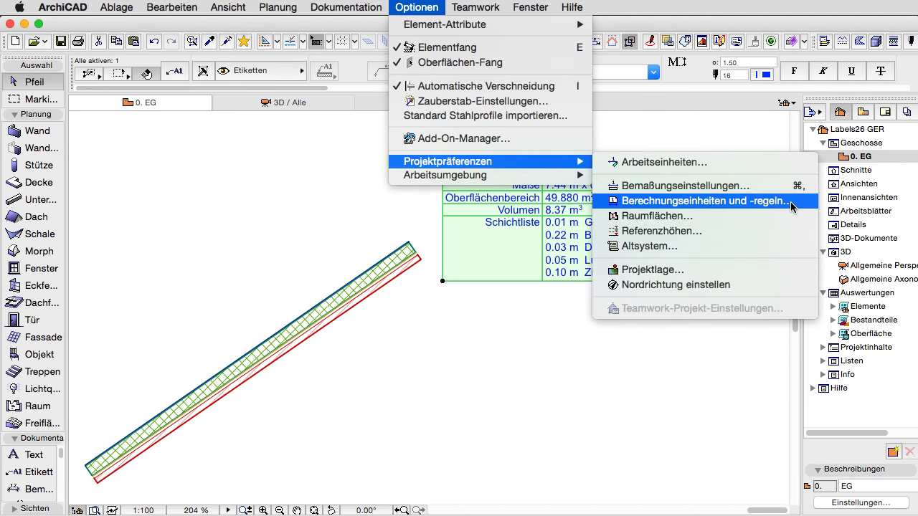
click(792, 206)
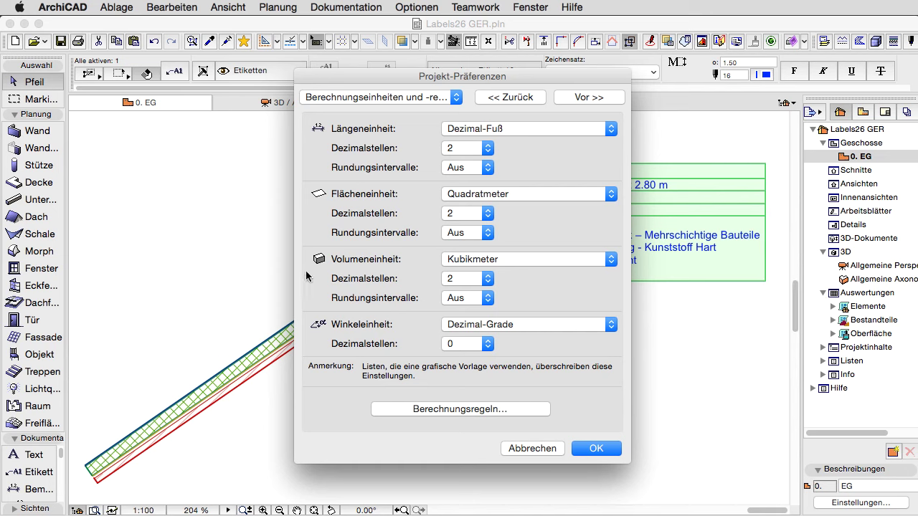
click(536, 448)
Step: View the Flächenmaße tab in Bemaßungseinstellungen (3 decimals), cancel, and reopen the label settings
click(416, 7)
mouse_move(447, 161)
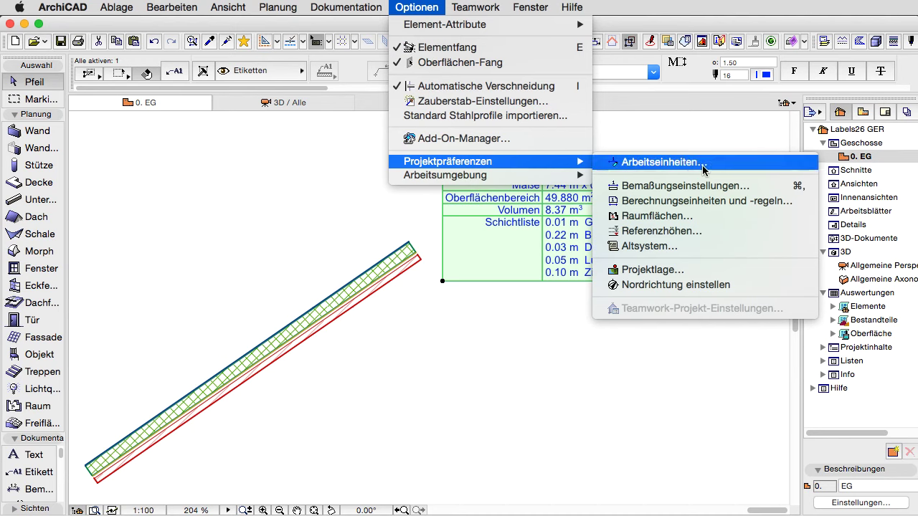
click(751, 191)
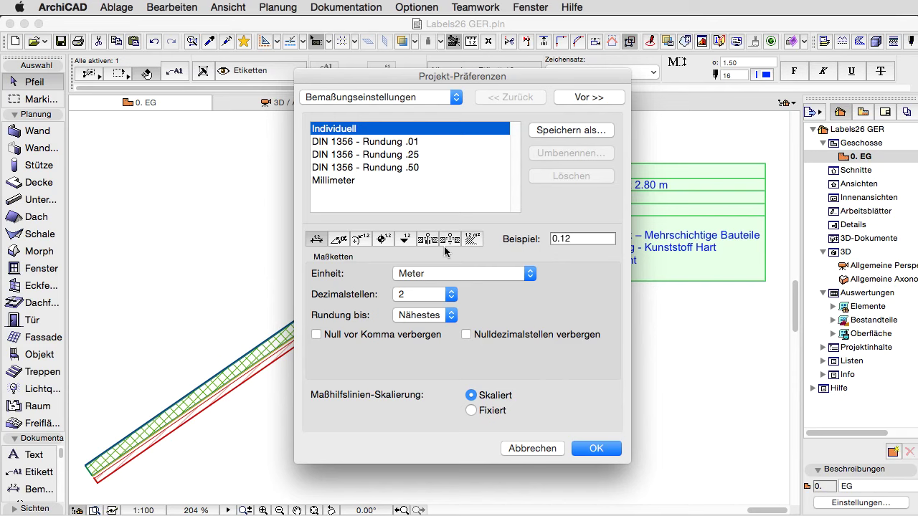
click(473, 240)
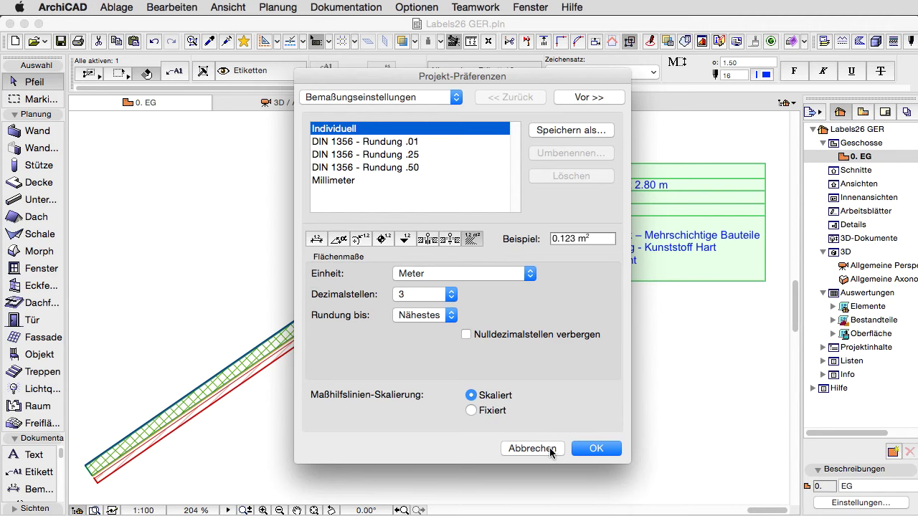
click(548, 448)
click(180, 78)
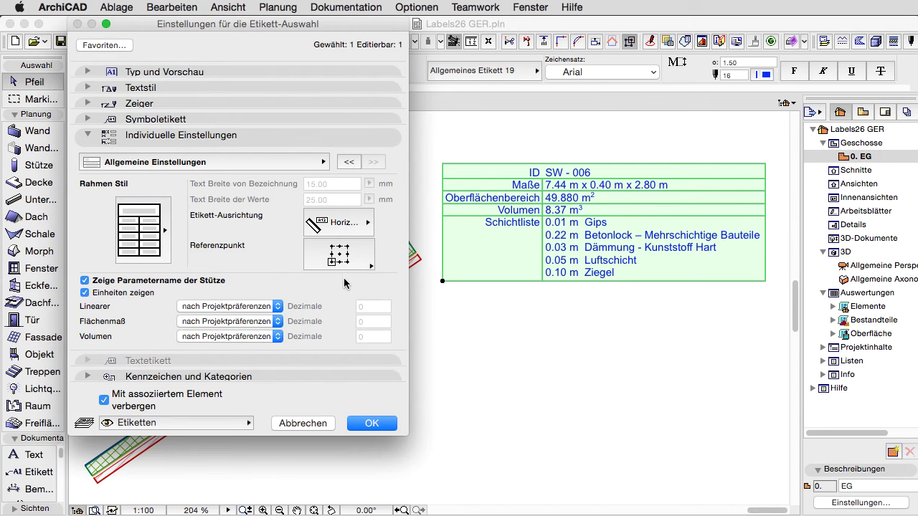
Step: Set the label's Linearer unit to mm with Dezimale 0 and apply it
click(277, 307)
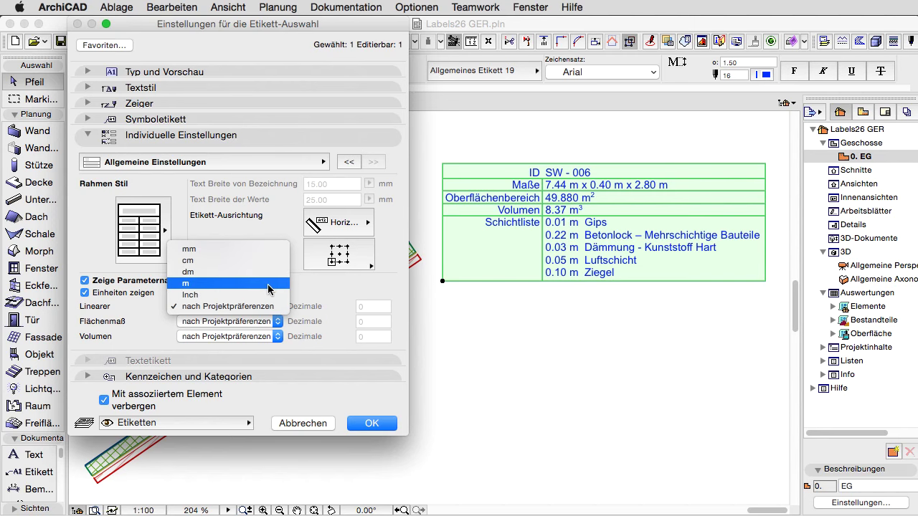
click(268, 288)
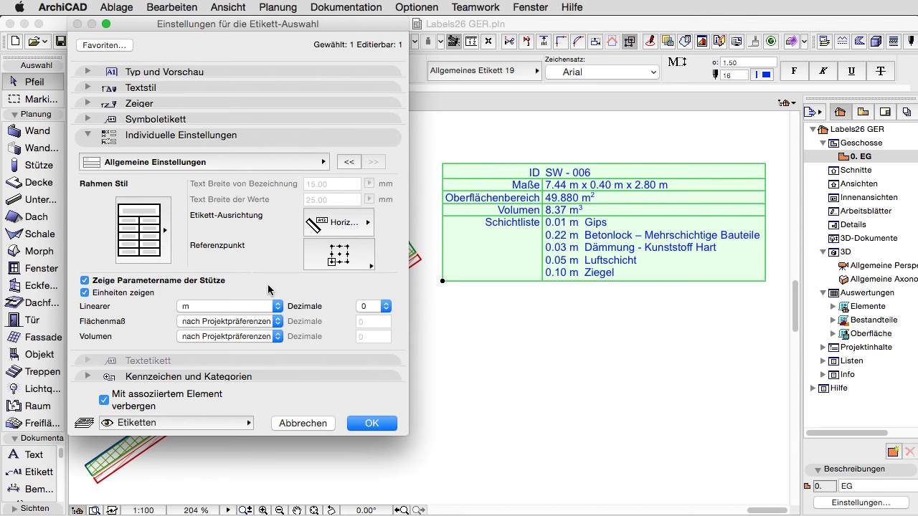
click(385, 307)
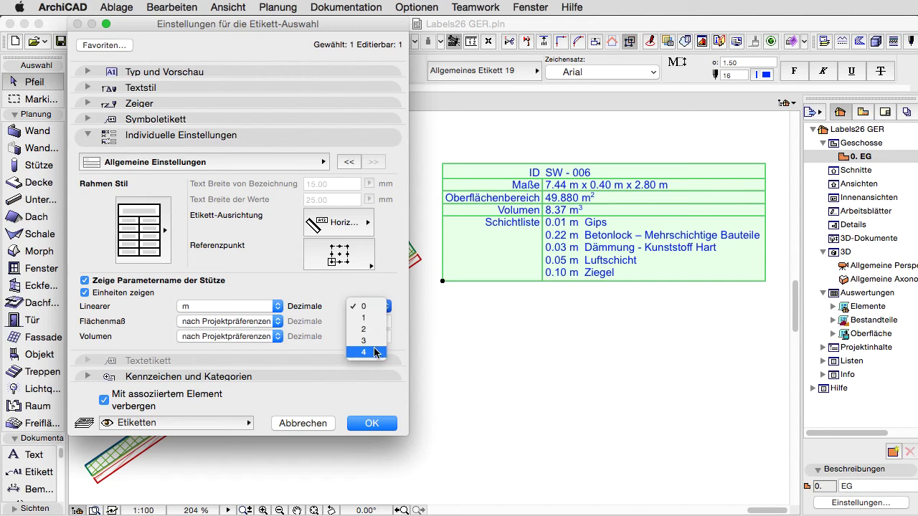
click(342, 336)
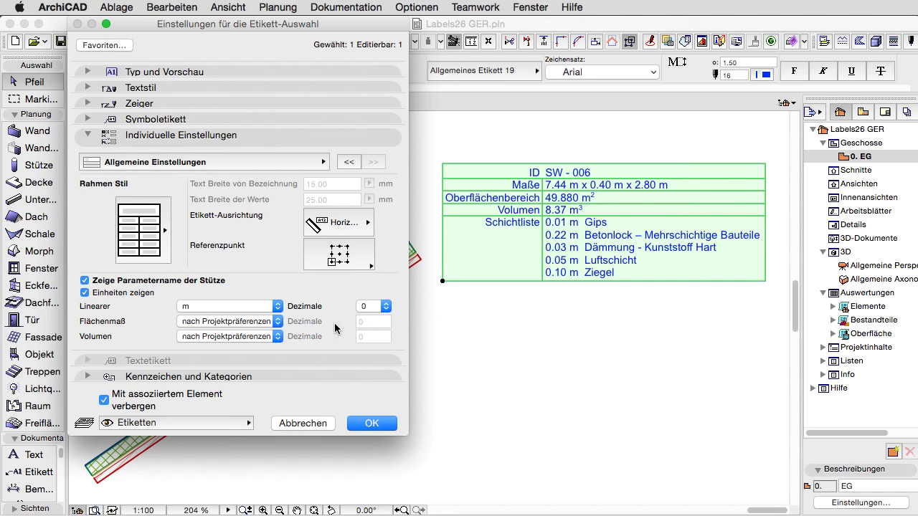
click(280, 306)
click(268, 273)
click(380, 423)
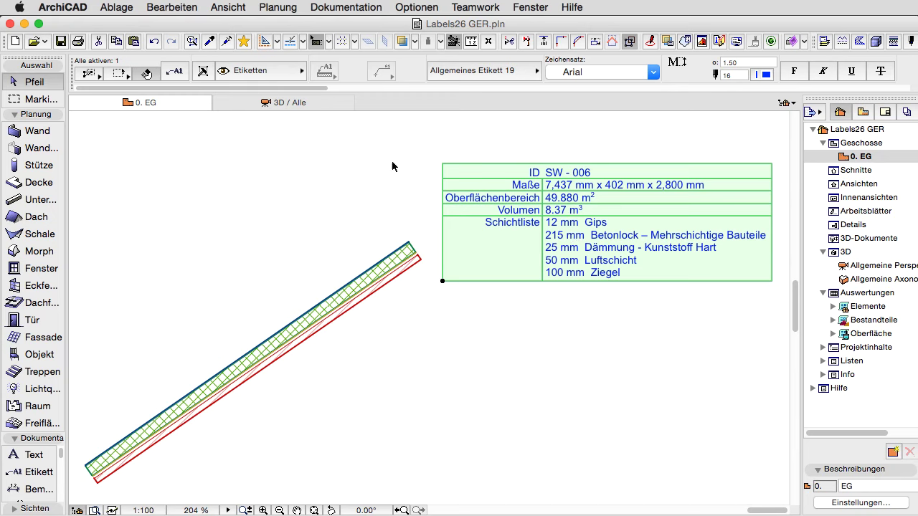
click(178, 71)
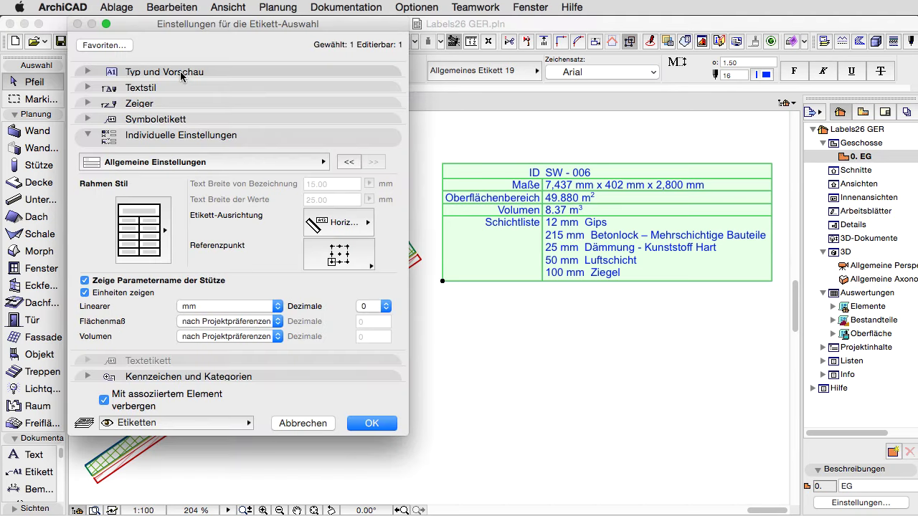
Step: Set Flächenmaß to Quadratmeter with Dezimale 2 so the label reads 49.88 m²
click(277, 321)
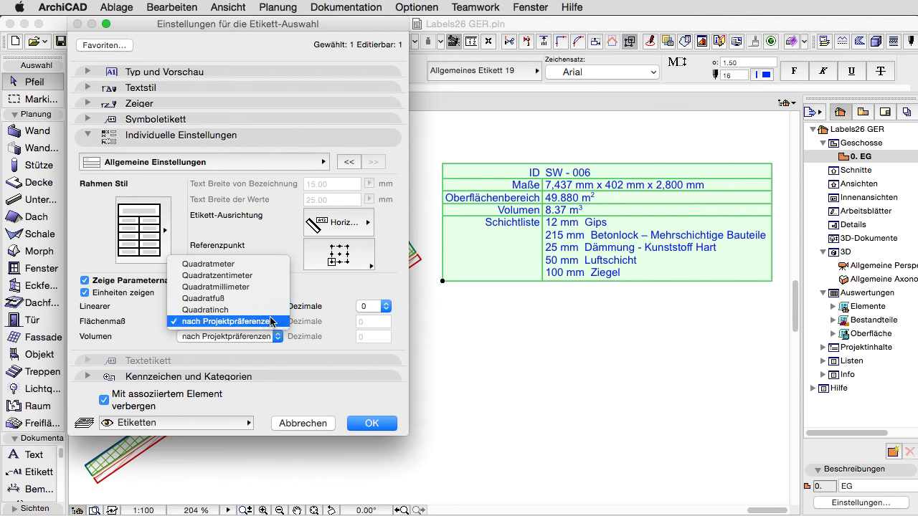
click(262, 265)
click(385, 322)
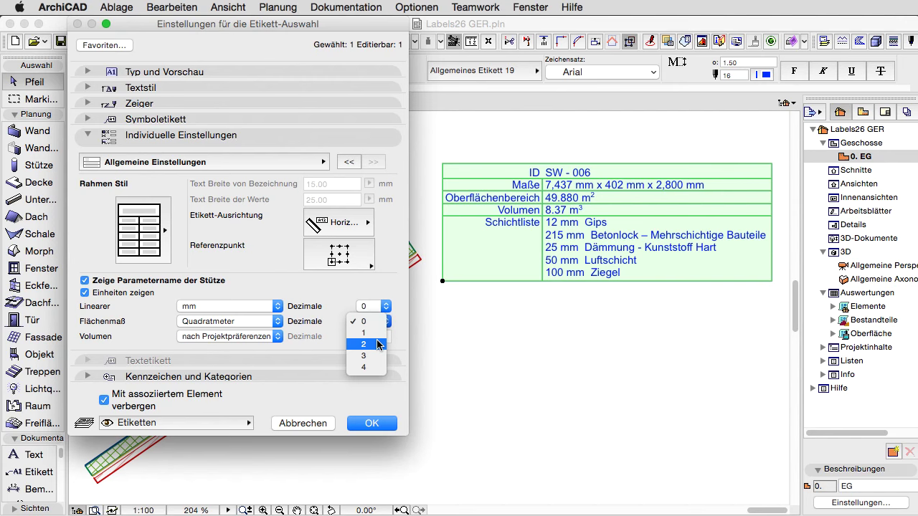
click(377, 344)
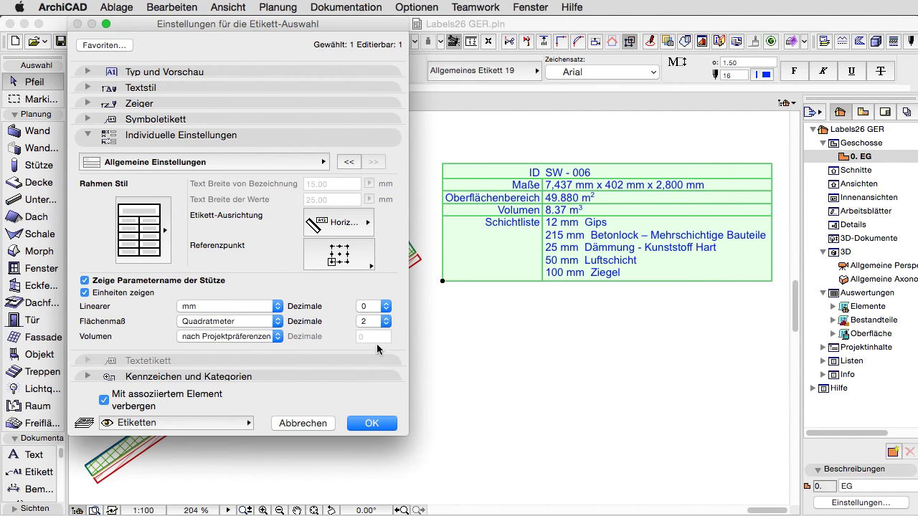
click(382, 422)
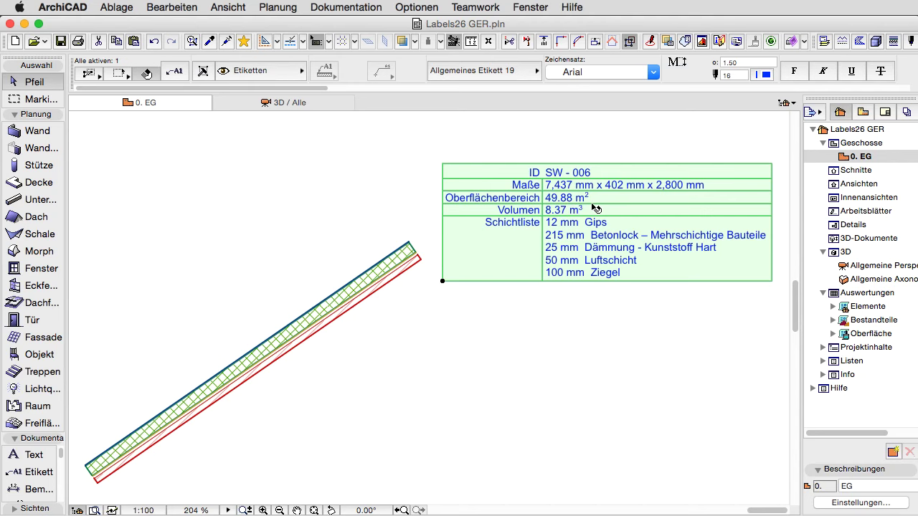
Step: In the wall label settings, set Volumen to Kubikmeter with Dezimale 4 and apply
click(176, 72)
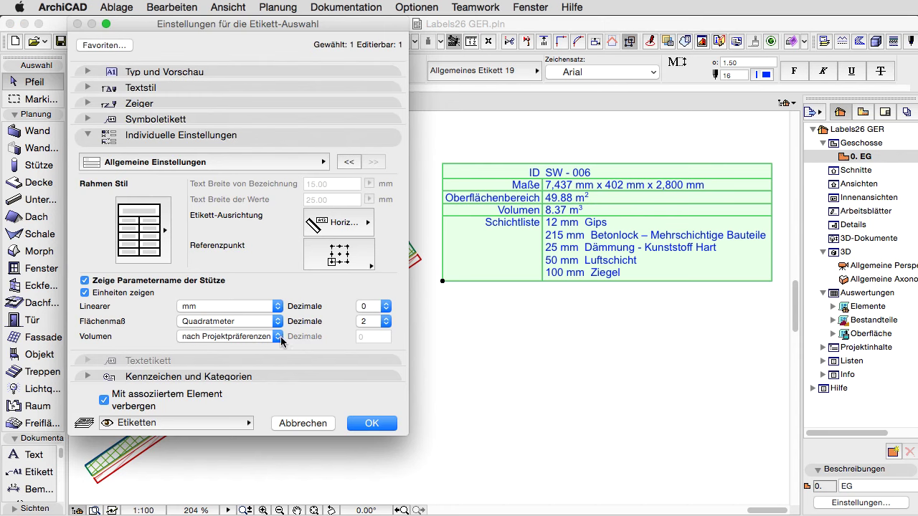
click(280, 339)
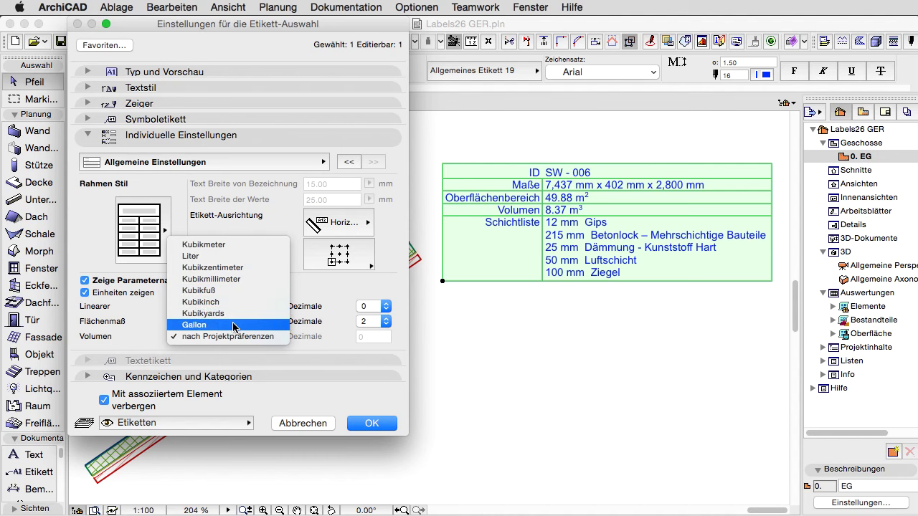
click(235, 247)
click(385, 336)
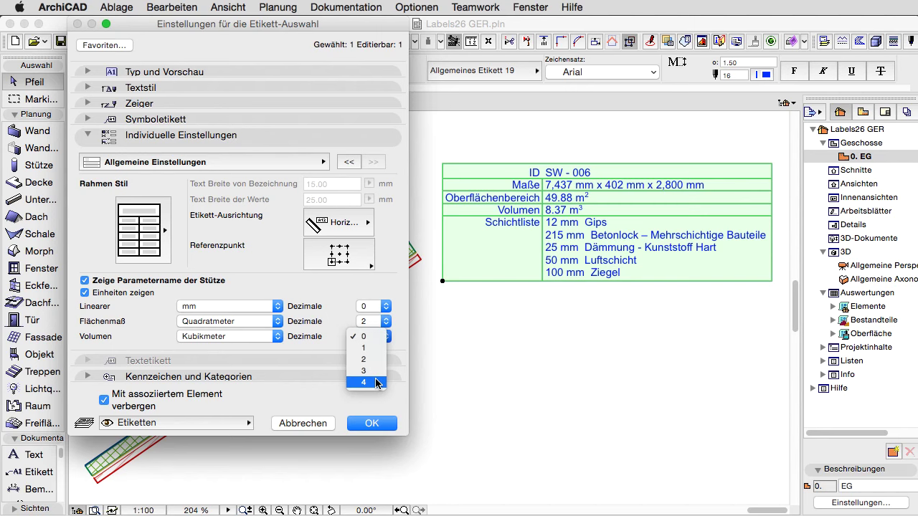
click(375, 382)
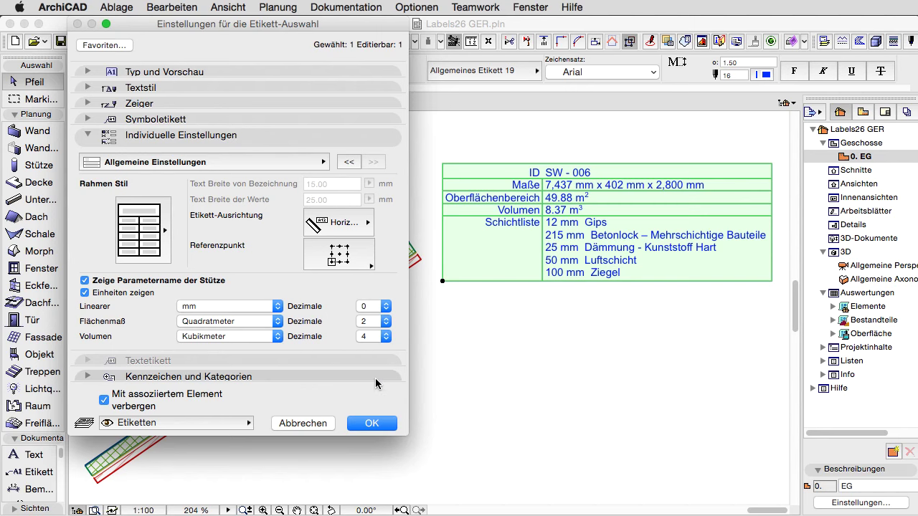
click(373, 423)
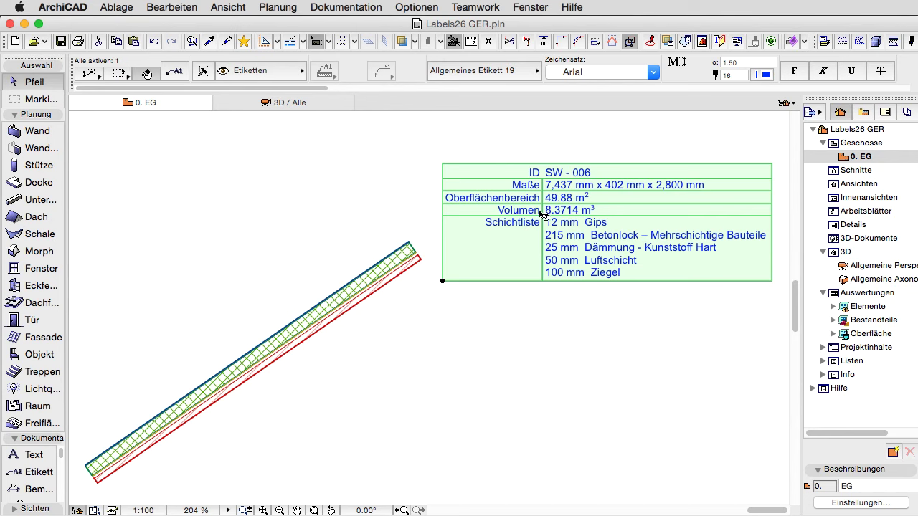
Step: Deselect the wall and label, leaving the label reading 8.3714 m³
click(610, 244)
click(666, 342)
click(665, 342)
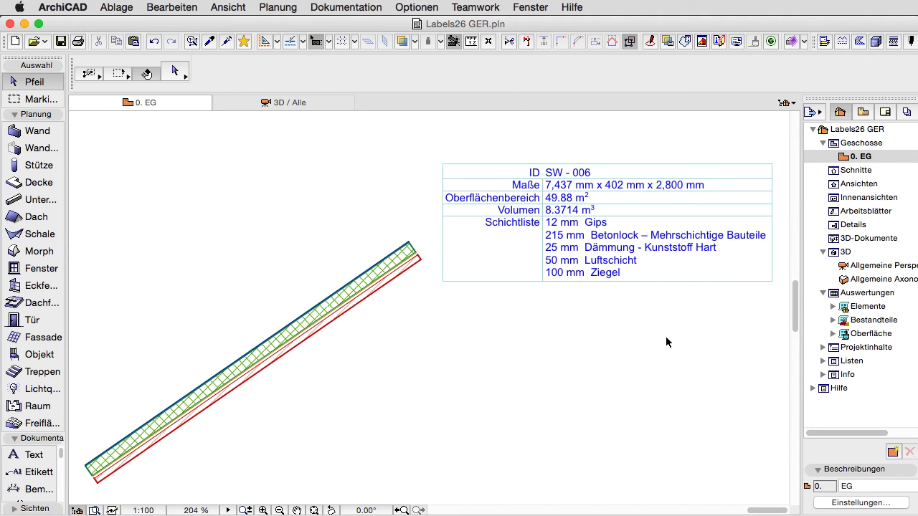